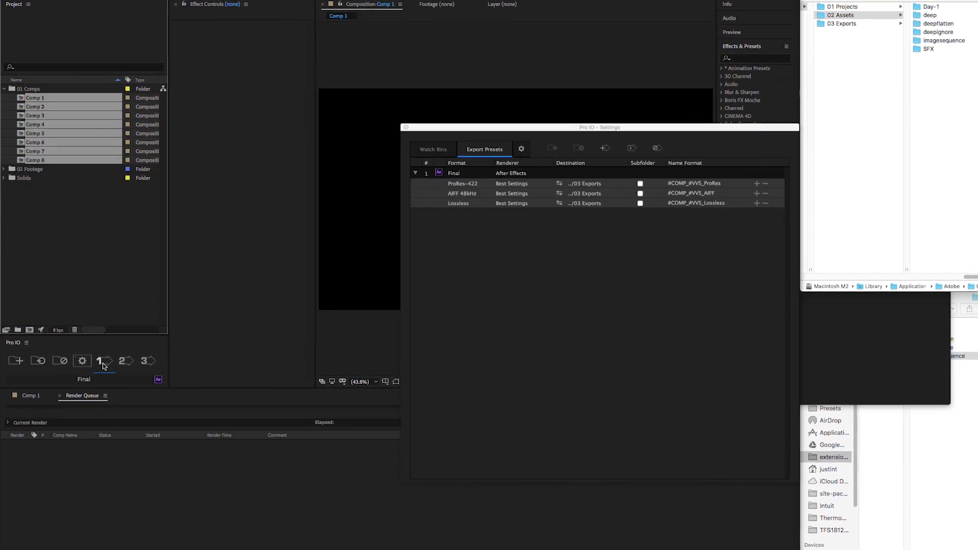
Step: Sync the watch bins and queue comps and sequences with the Final, first and second export presets
click(103, 362)
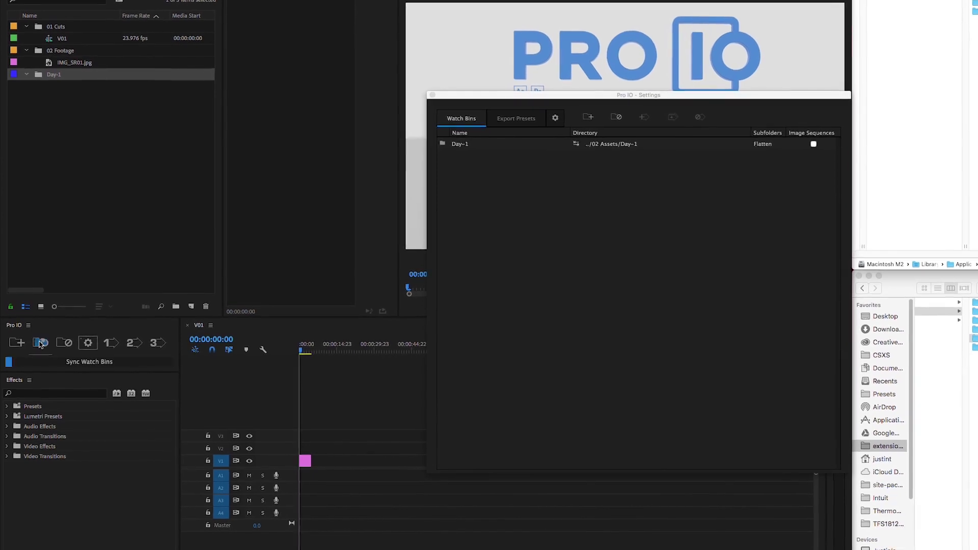
click(41, 344)
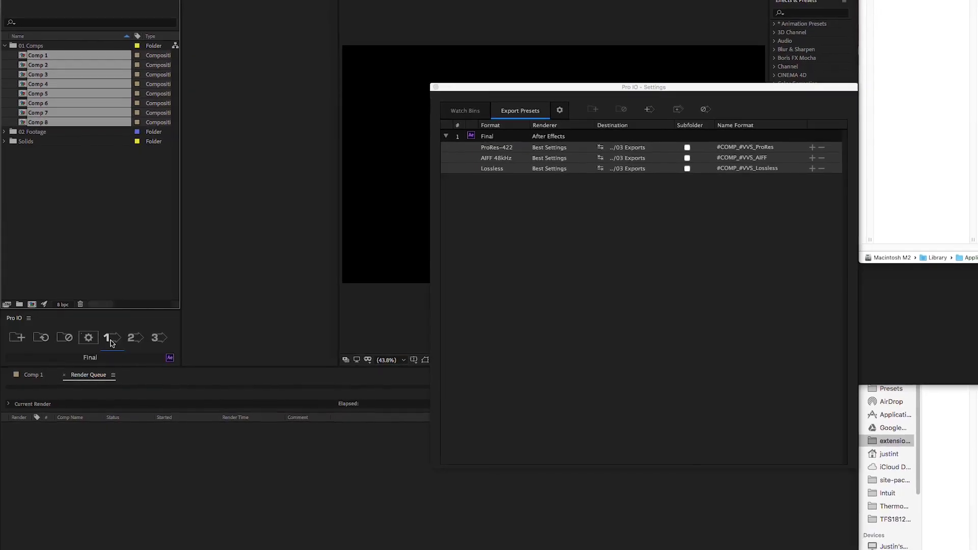
click(113, 337)
click(132, 338)
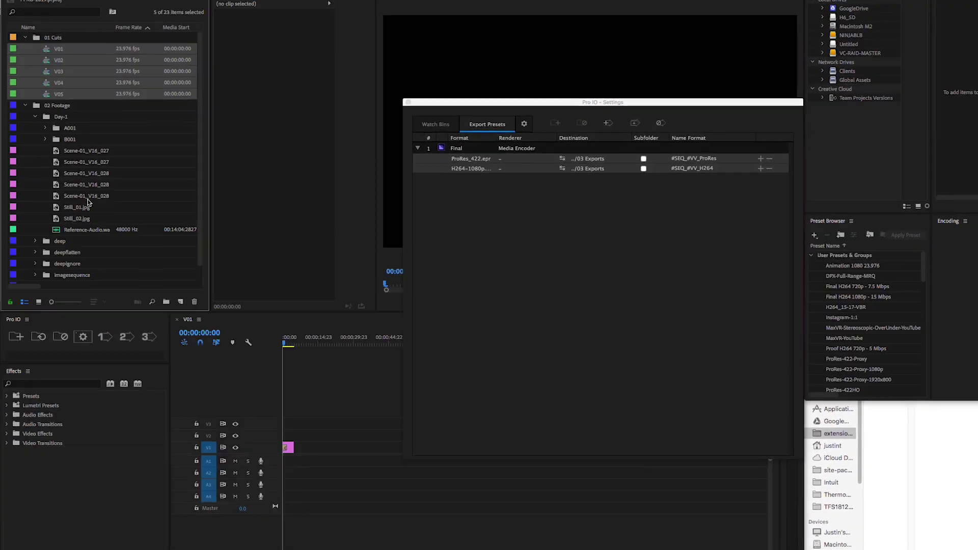
click(102, 338)
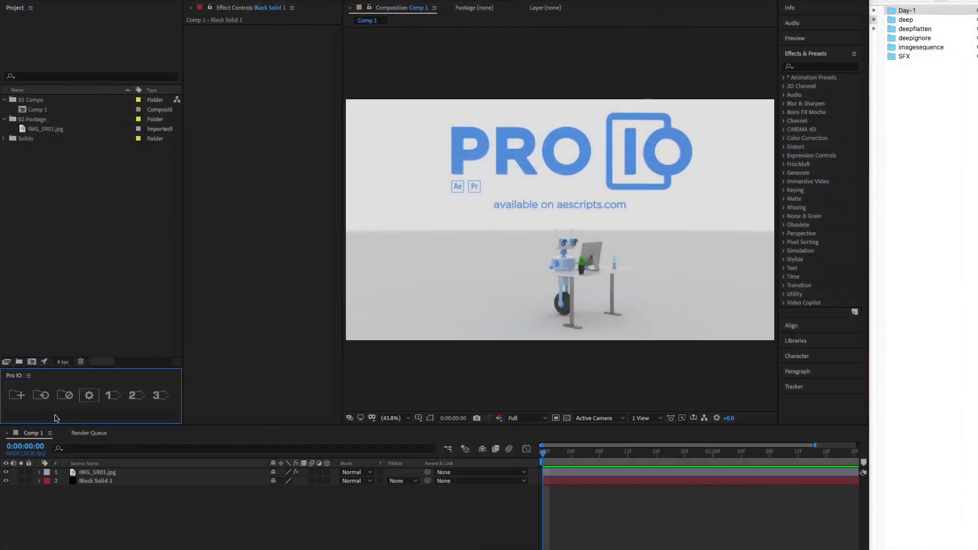
Step: Add a Day-1 watch bin pointing to 02 Assets/Day-1 and begin editing its name
click(18, 397)
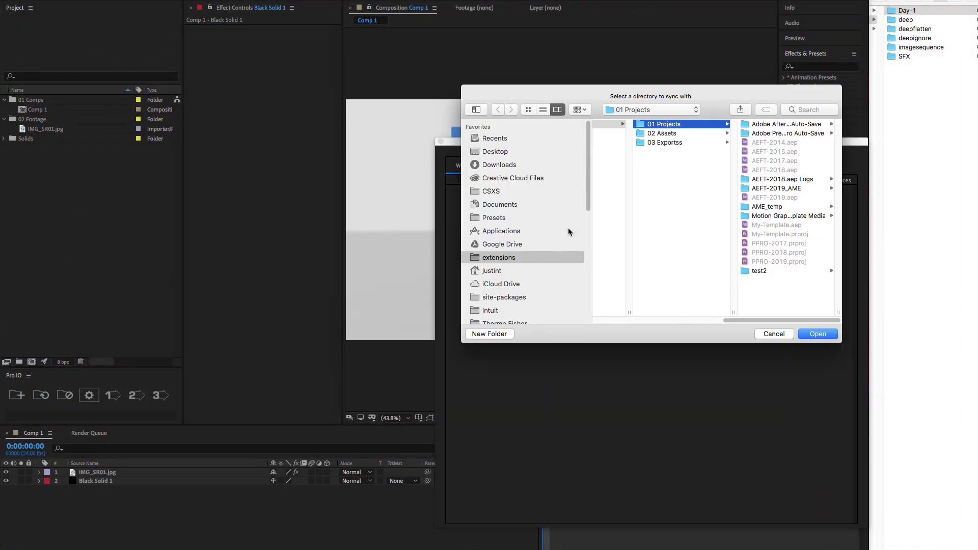
click(690, 134)
click(760, 126)
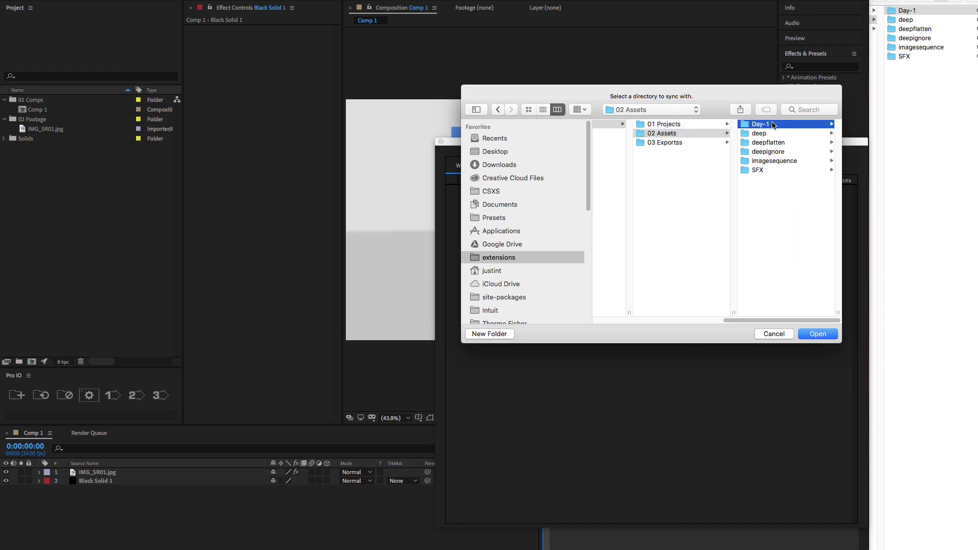
click(817, 334)
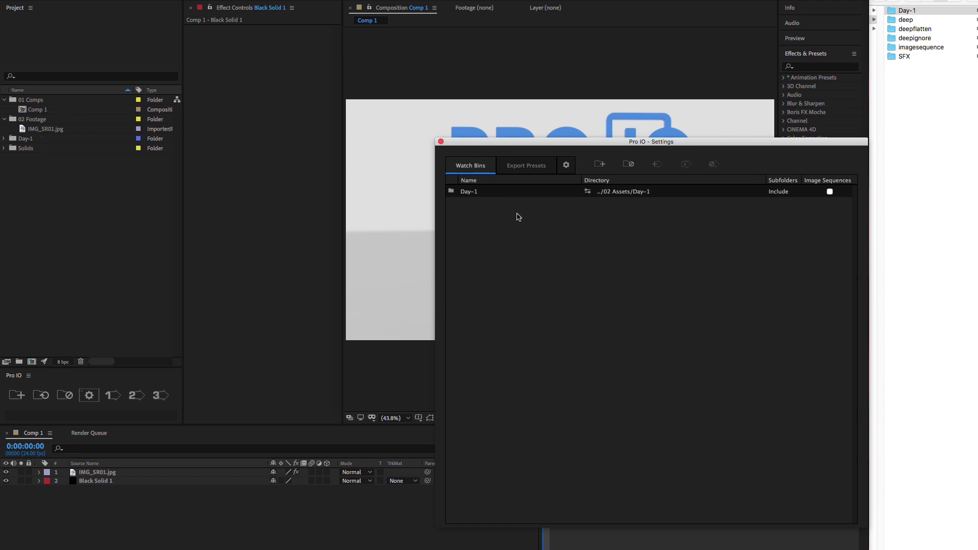
double_click(487, 191)
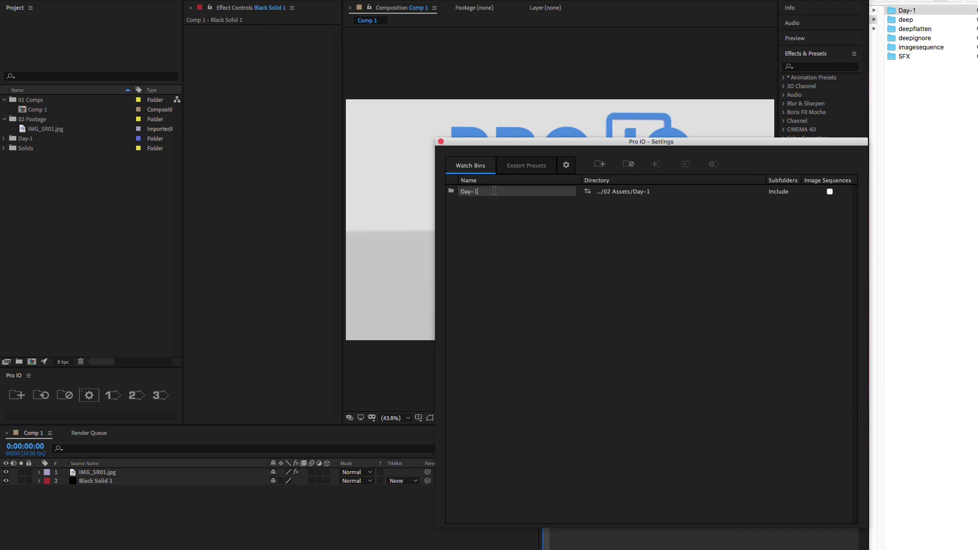
Step: Confirm the watch bin name, toggle the path to absolute and back, and sync with subfolders ignored
click(606, 193)
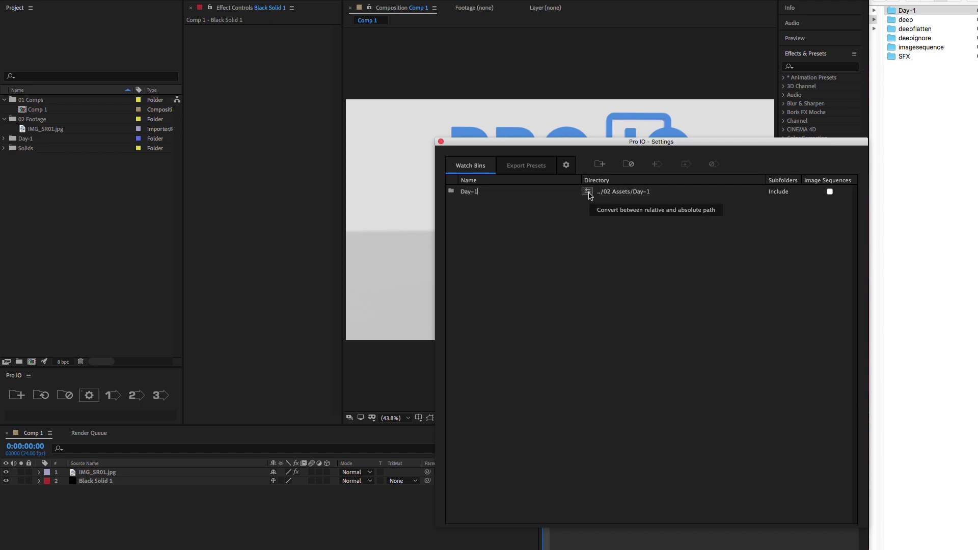
click(588, 192)
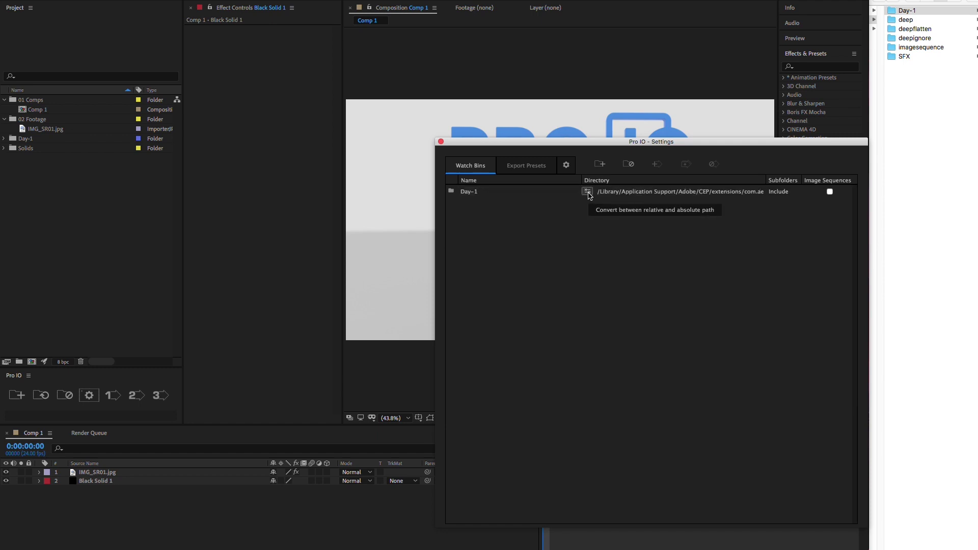
click(588, 193)
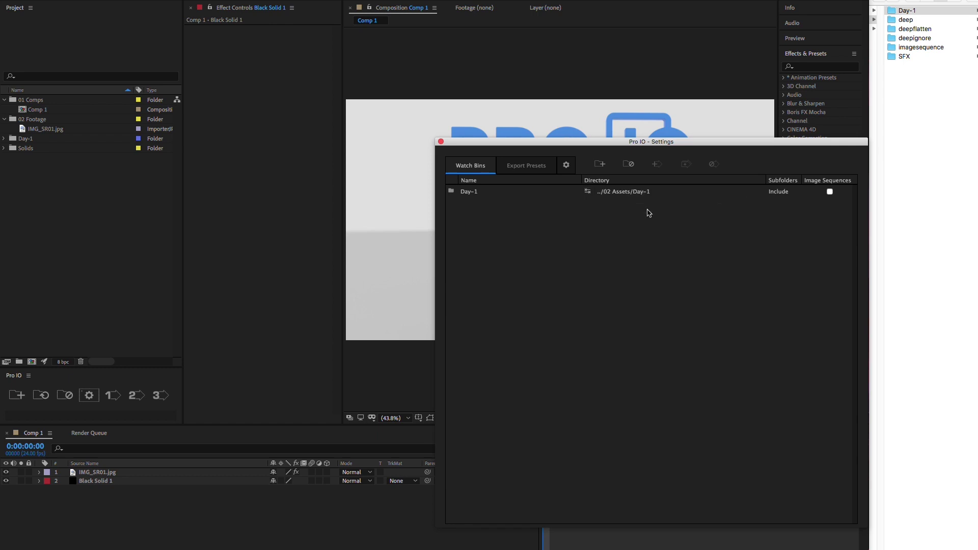
click(788, 192)
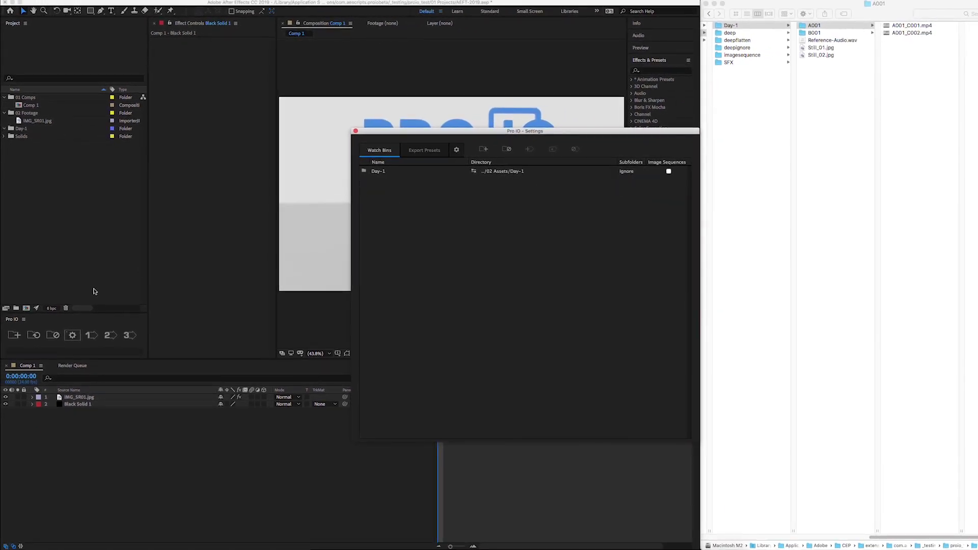
click(38, 335)
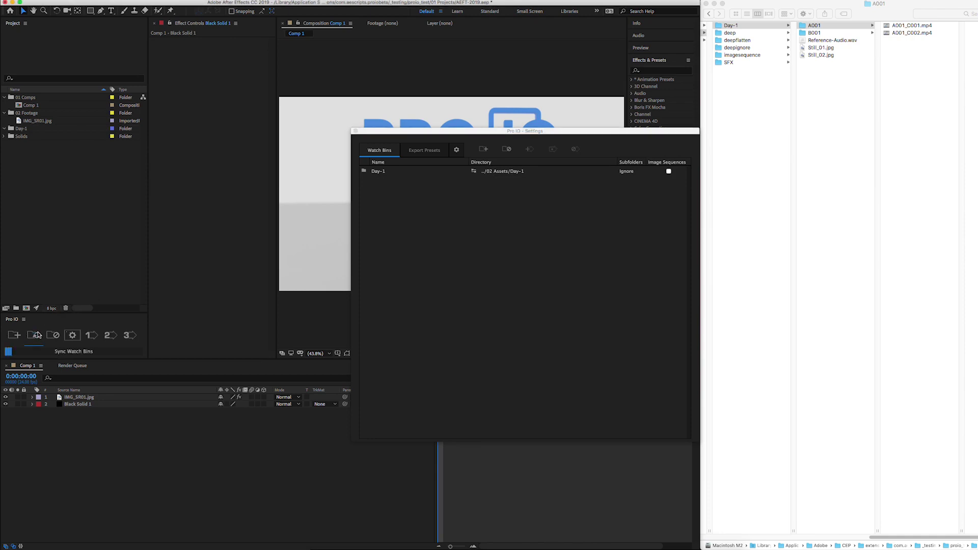
Step: Resync the Day-1 watch bin with subfolders set to Include, then to Flatten
click(636, 172)
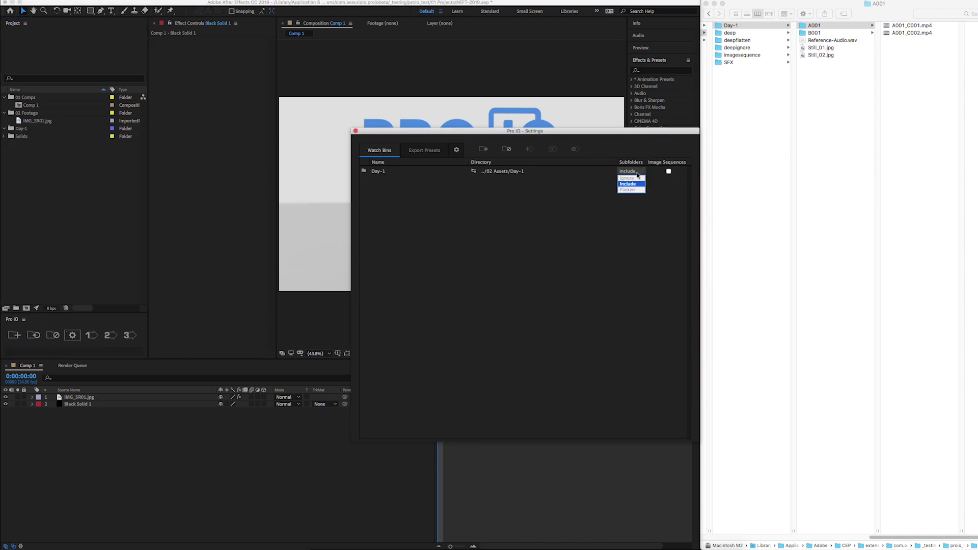
click(28, 347)
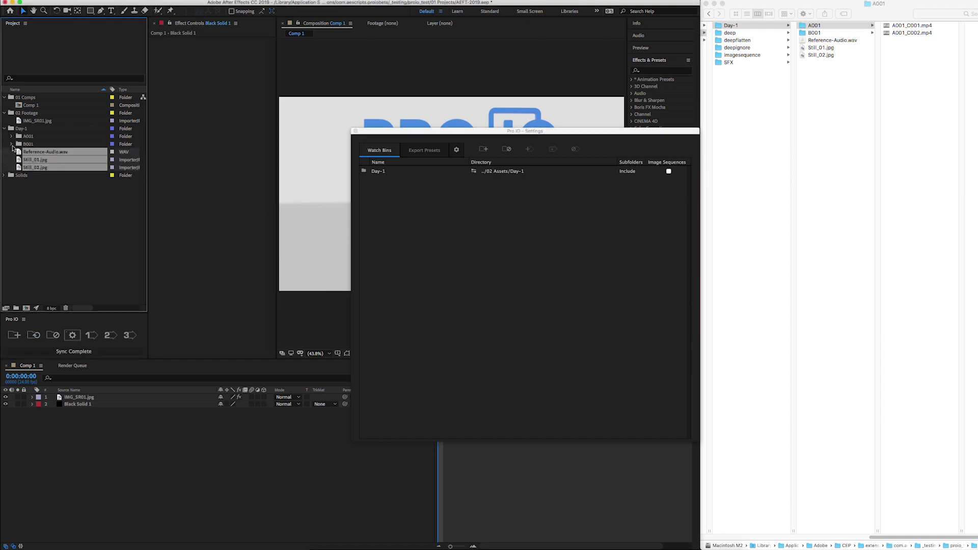
click(11, 145)
click(11, 136)
click(632, 171)
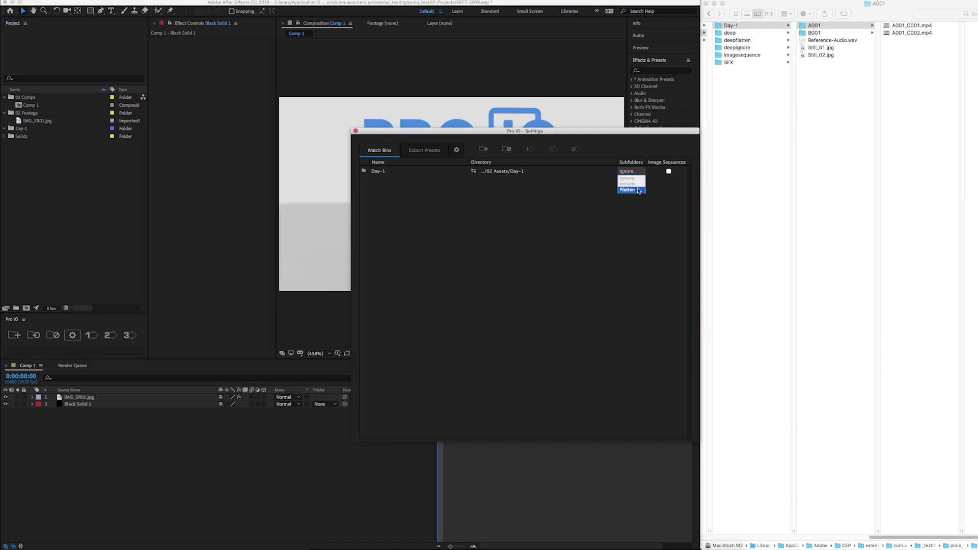
click(638, 190)
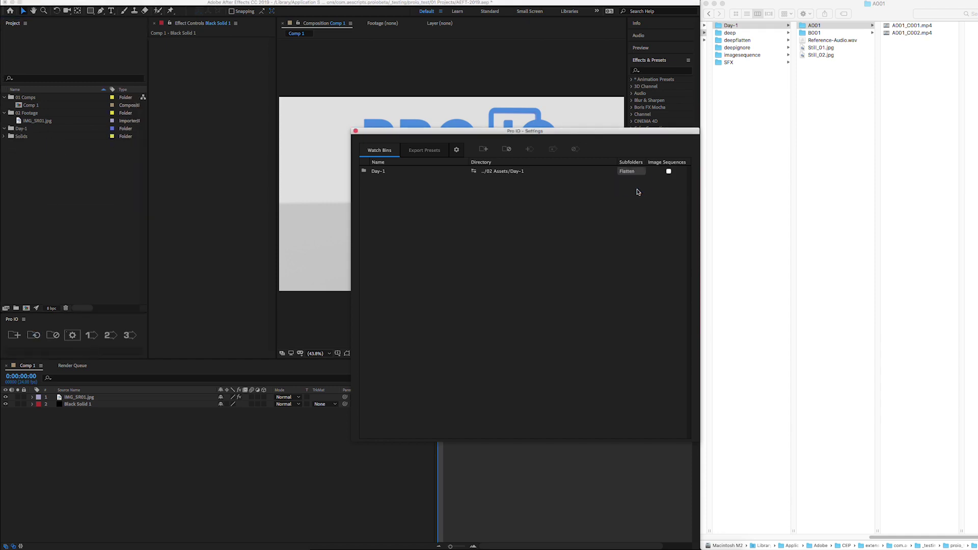
click(42, 335)
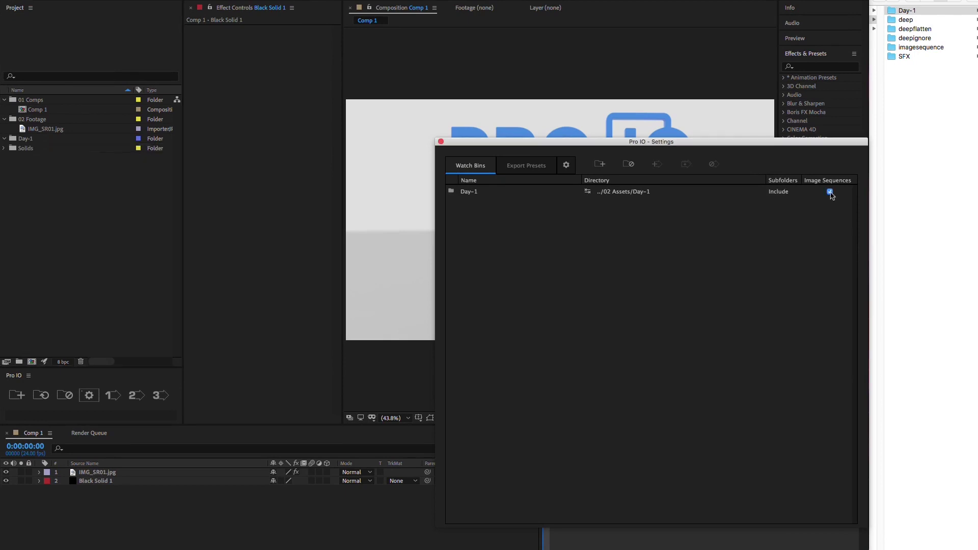
Step: Toggle Image Sequences and resync the Day-1 watch bin with subfolders included
click(47, 399)
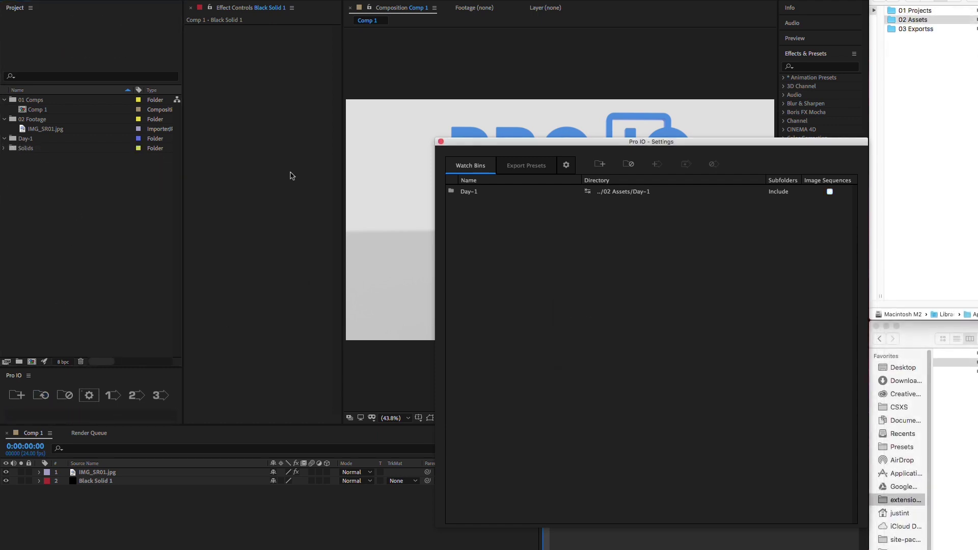
click(43, 399)
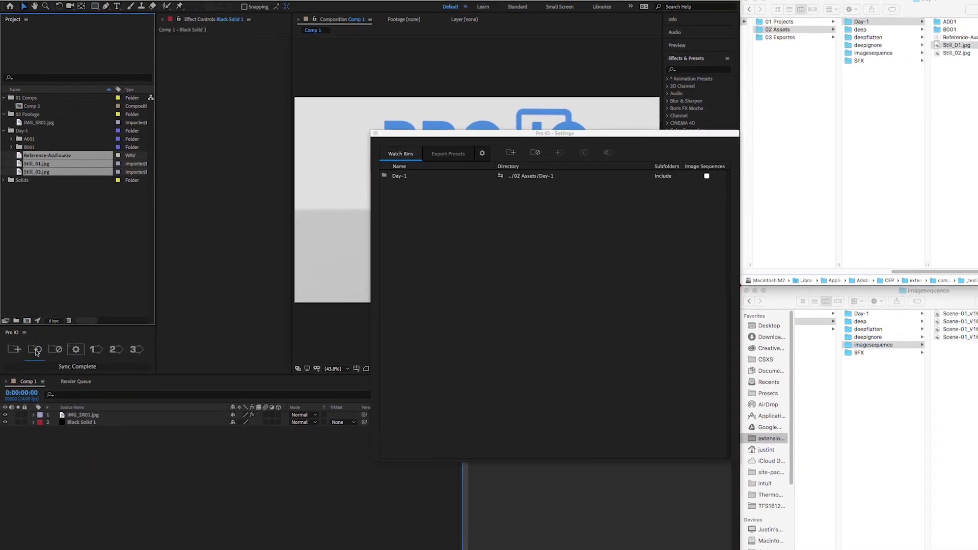
Step: Move four Scene-01 frames into Day-1, sync them in as stills, and bring up Import File
drag(904, 340, 925, 151)
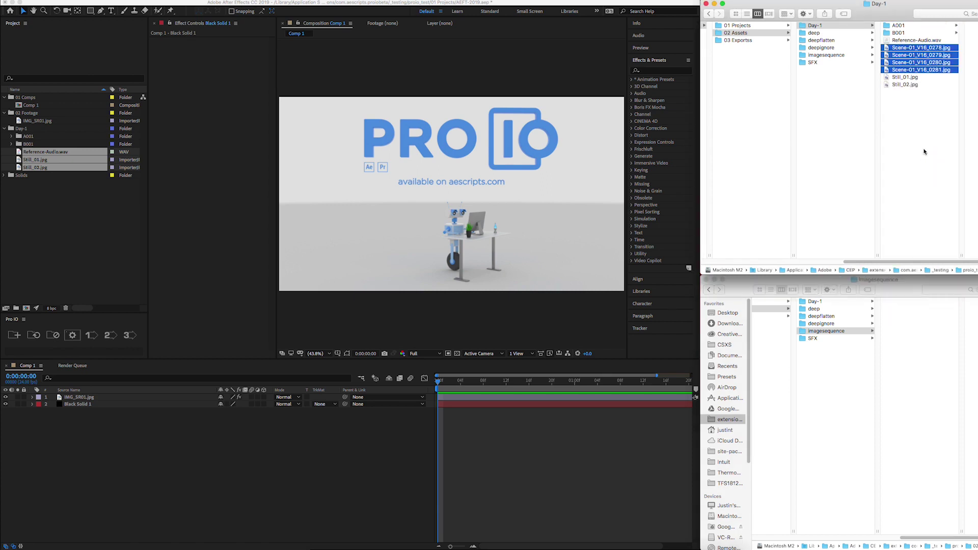
click(35, 336)
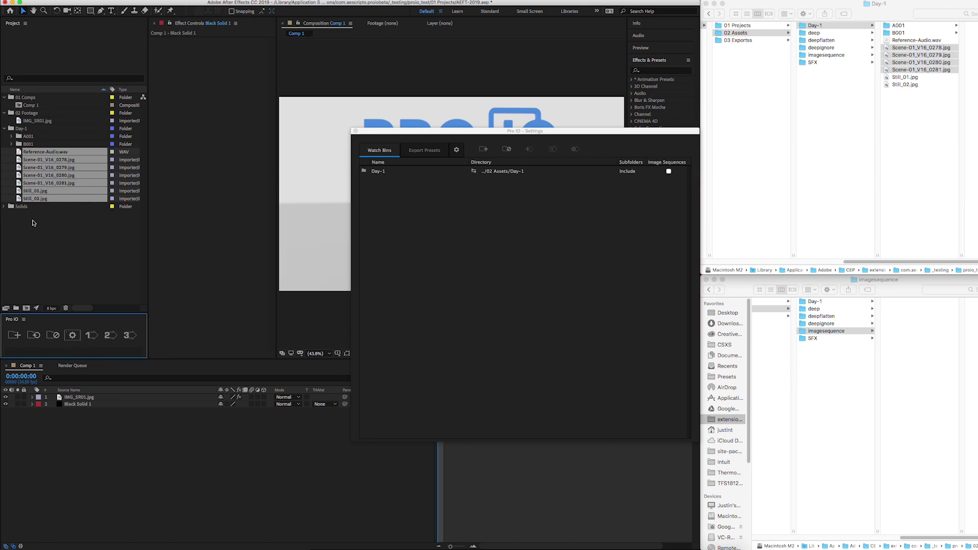
double_click(145, 174)
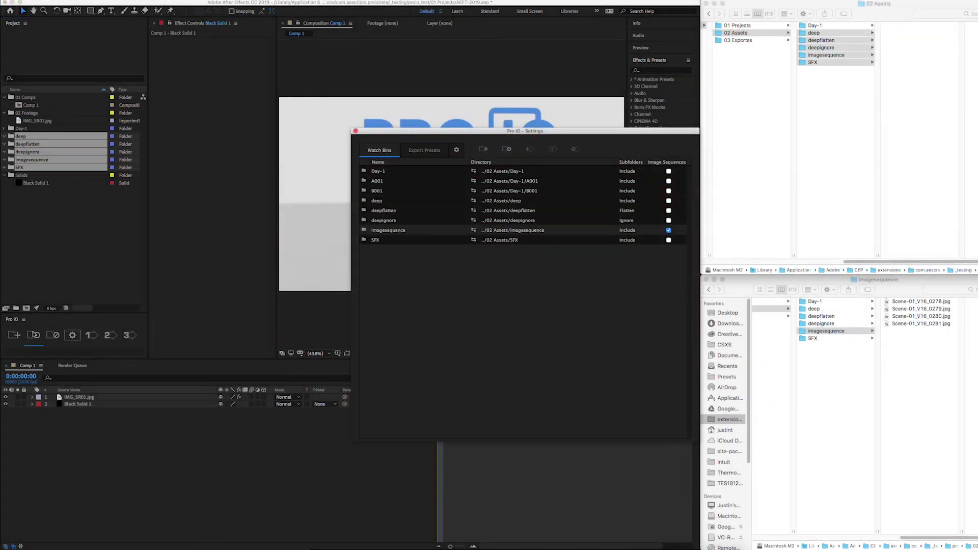
Step: Add the Finder asset folders as watch bins, sync their footage, and select the Day-1 to SFX folders
click(34, 336)
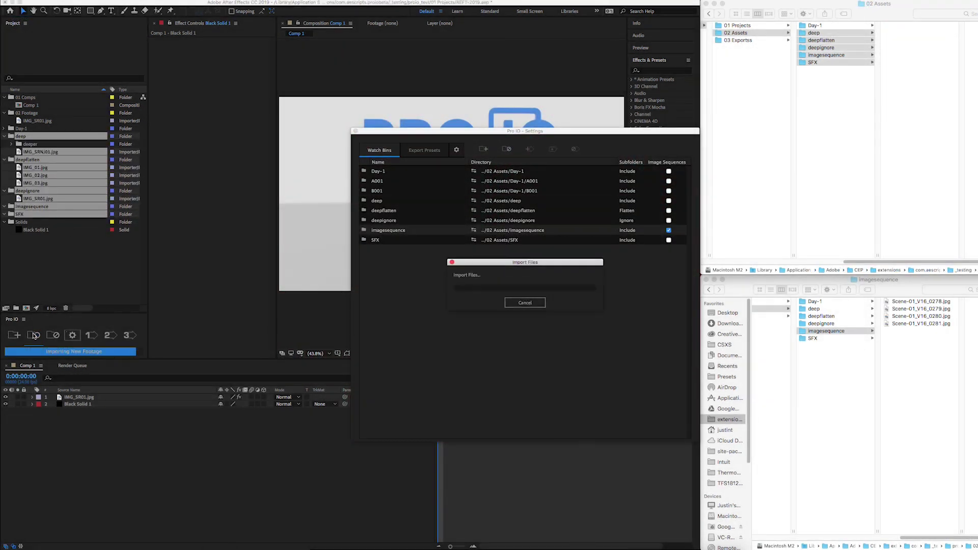
drag(820, 49, 96, 343)
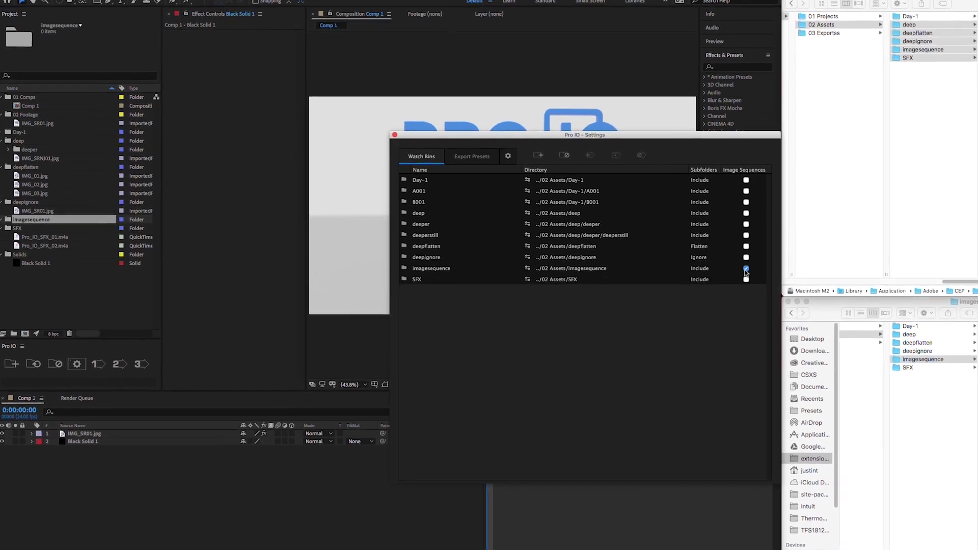
click(37, 382)
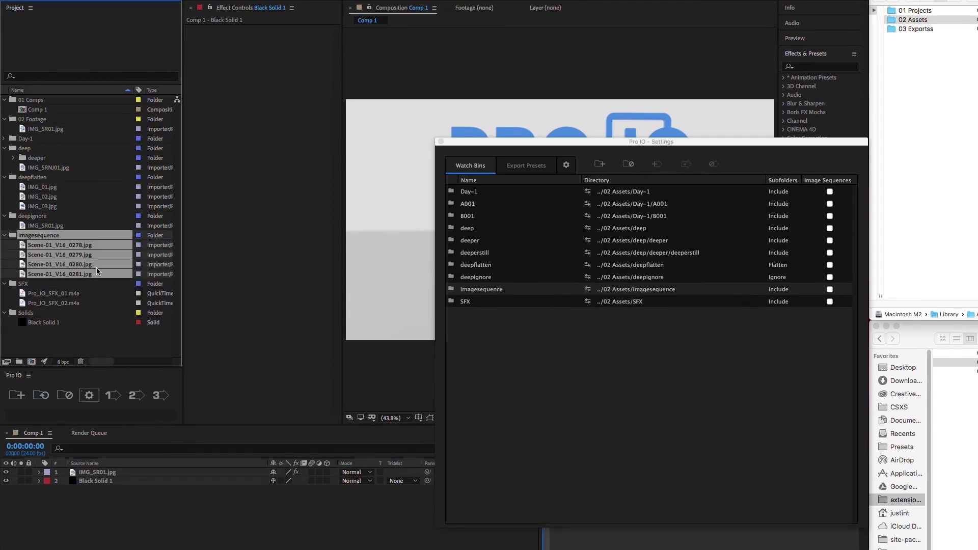
shift+click(21, 283)
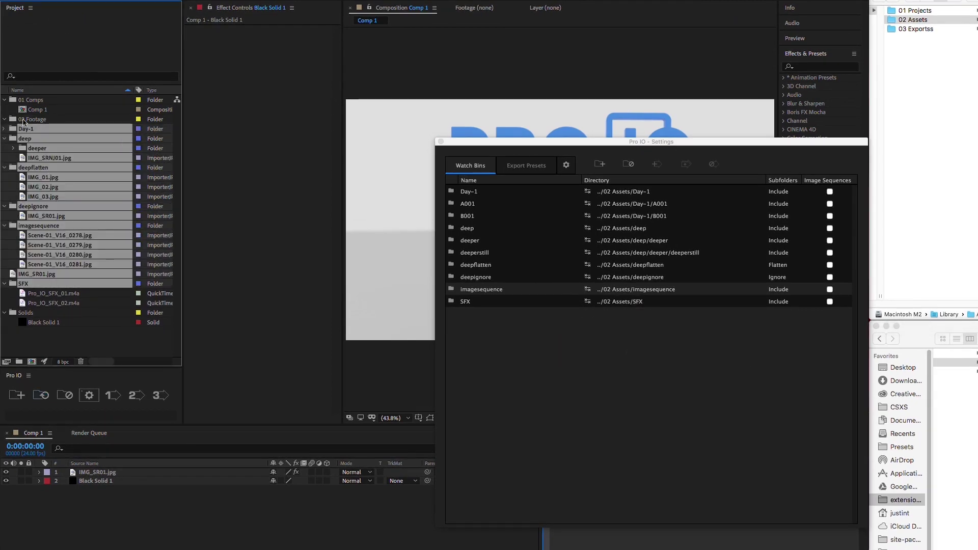
Step: Move the synced folders into 02 Footage, resync for the new frame, and unlink SFX's watch bin
drag(23, 122, 32, 122)
click(43, 395)
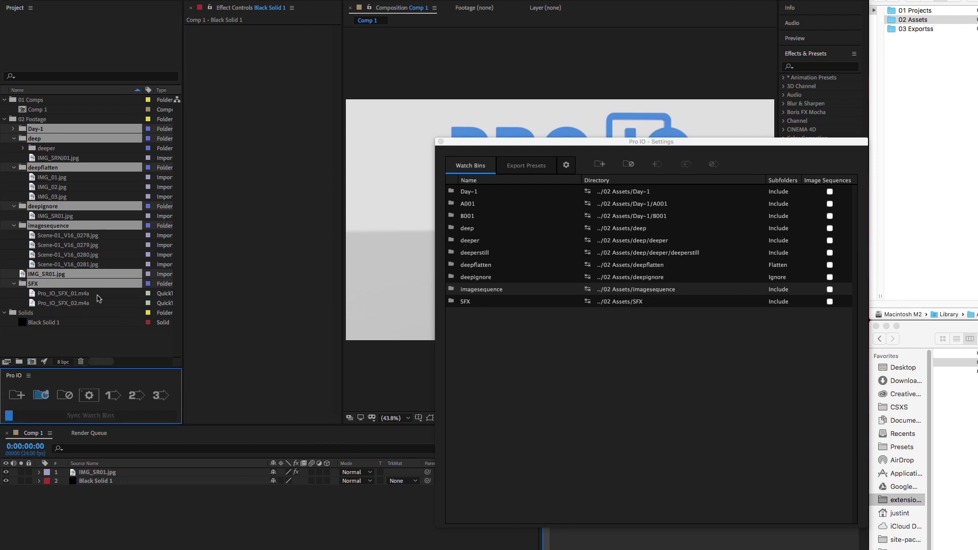
click(49, 294)
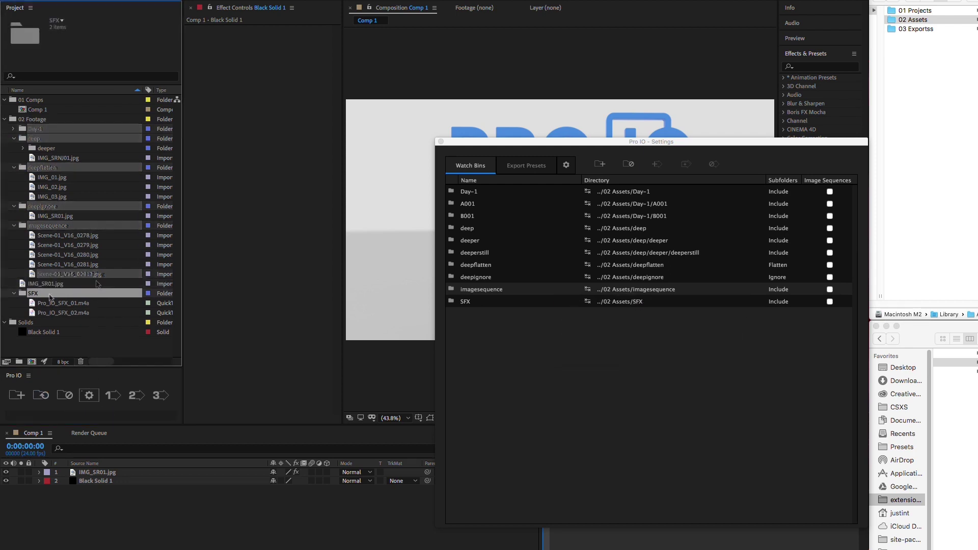
click(70, 408)
click(70, 405)
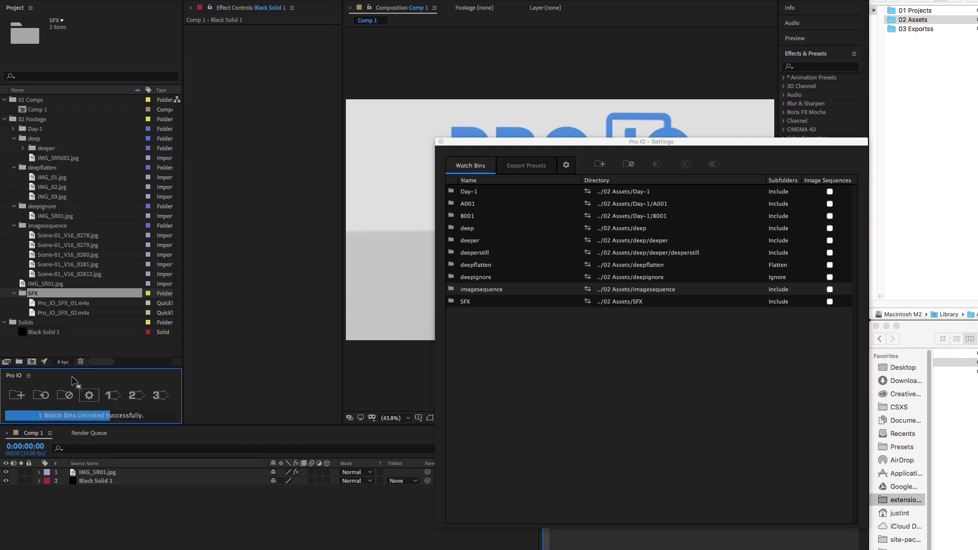
Step: Review the allowed file extensions list in the Pro IO preferences
click(568, 166)
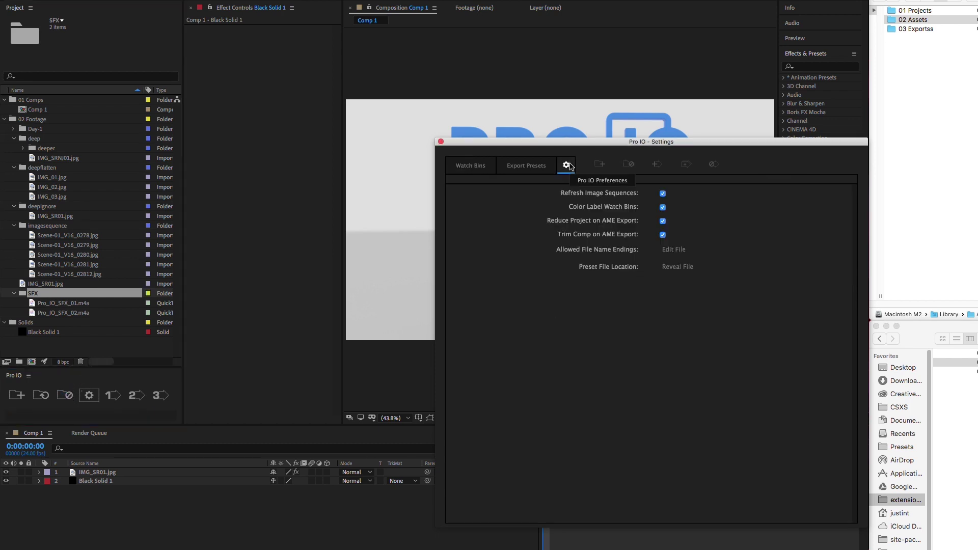
click(674, 250)
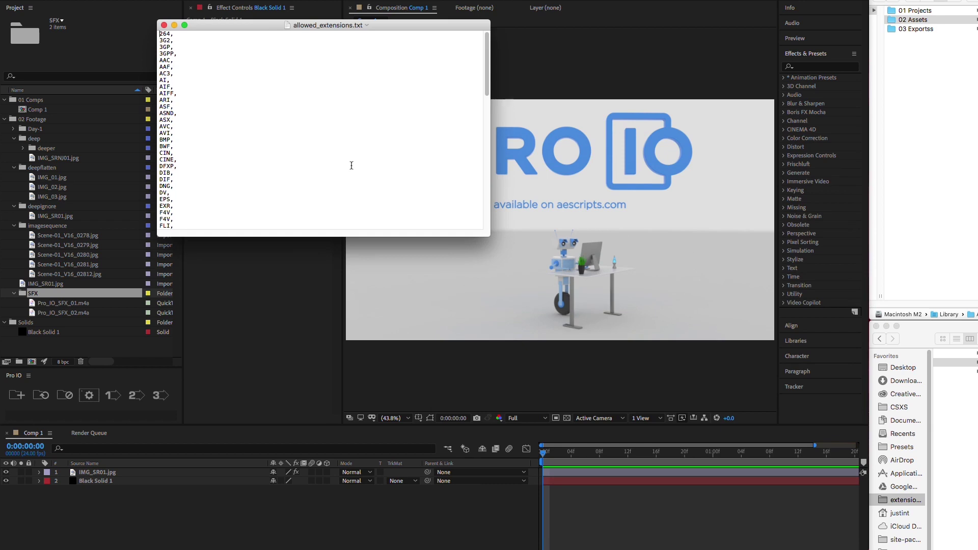
scroll(351, 165, down, 10)
scroll(351, 165, up, 10)
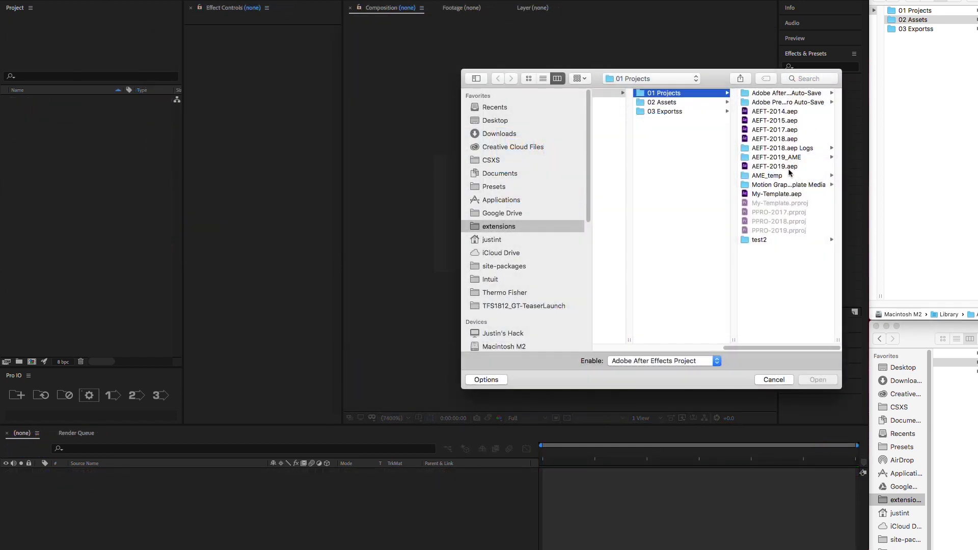
Step: Open AEFT-2019.aep and sync its 02 Footage watch bin
click(776, 167)
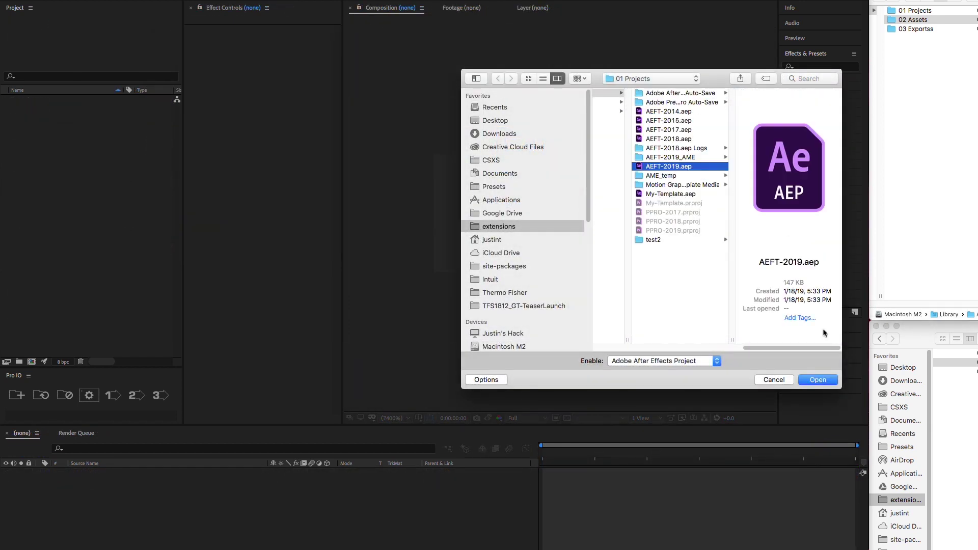
click(815, 380)
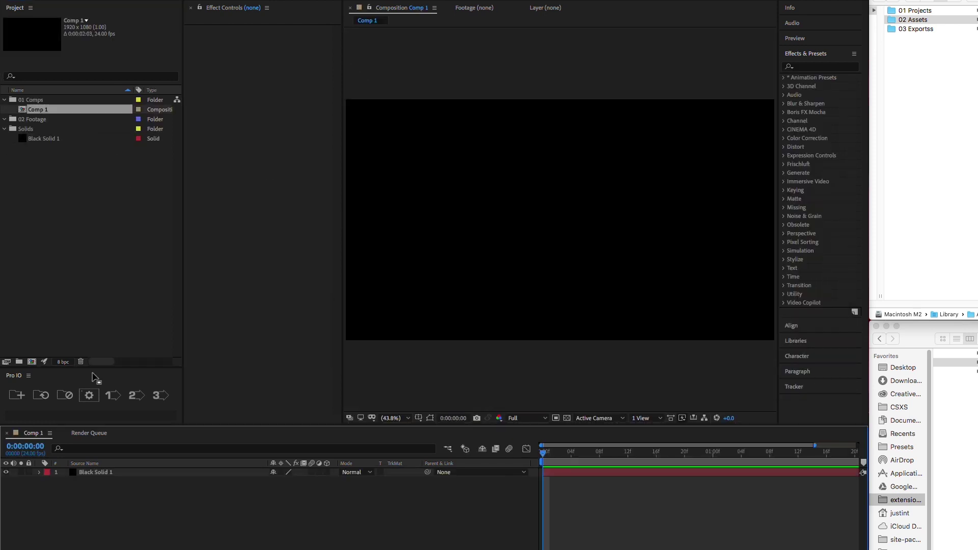
click(89, 396)
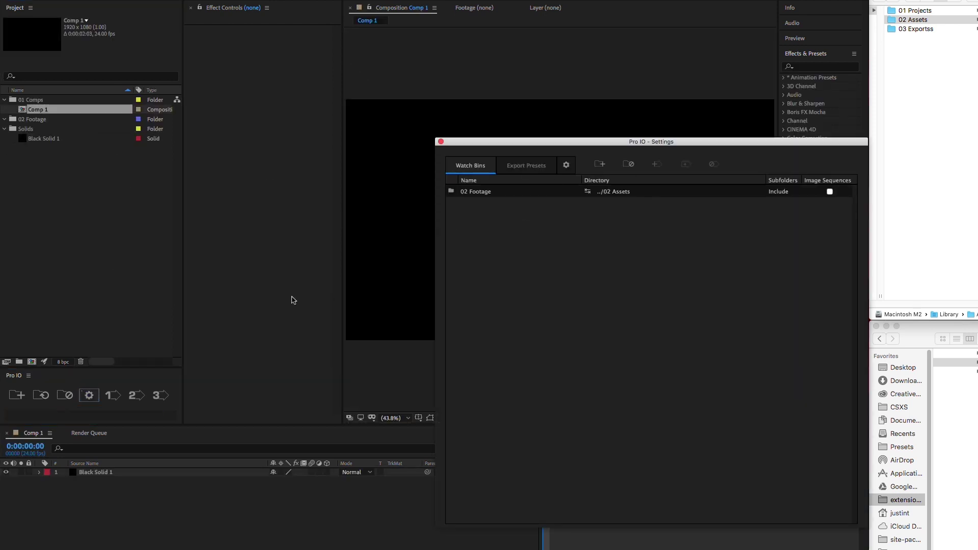
click(43, 397)
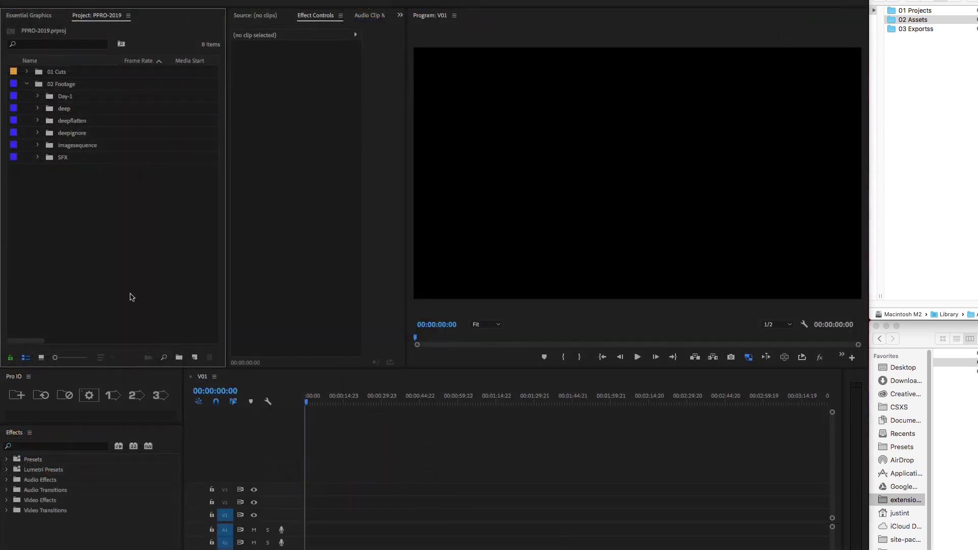
Step: Add a new Untitled preset to the Pro IO export presets in Premiere
click(89, 396)
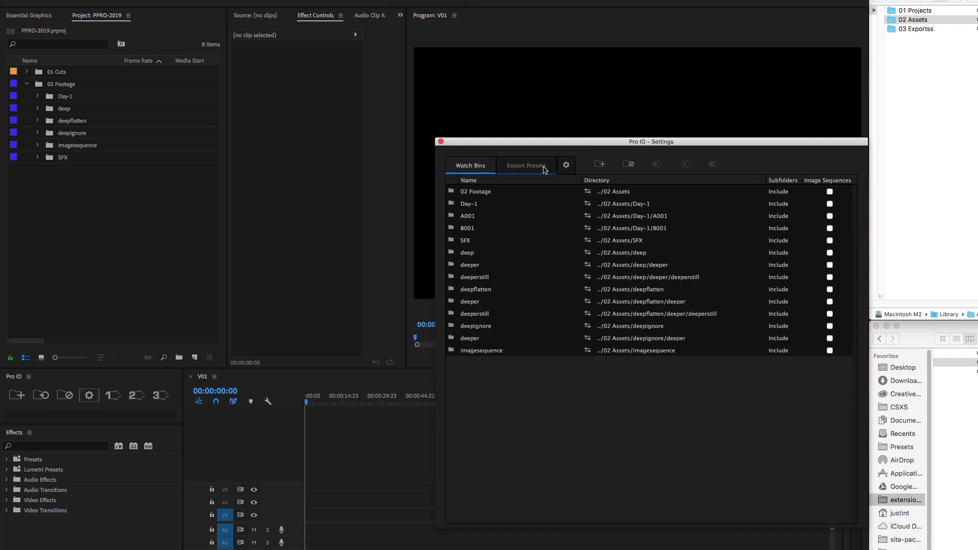
click(545, 171)
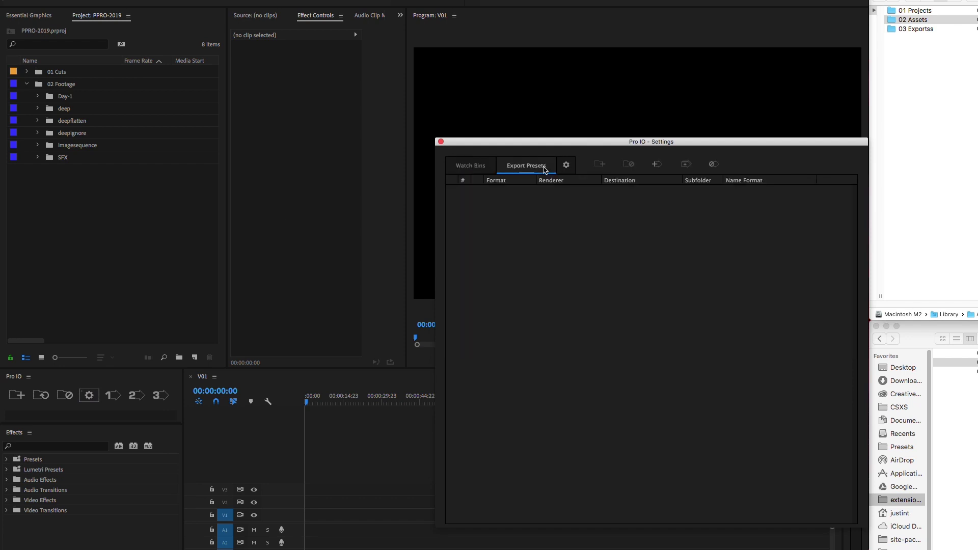
click(660, 165)
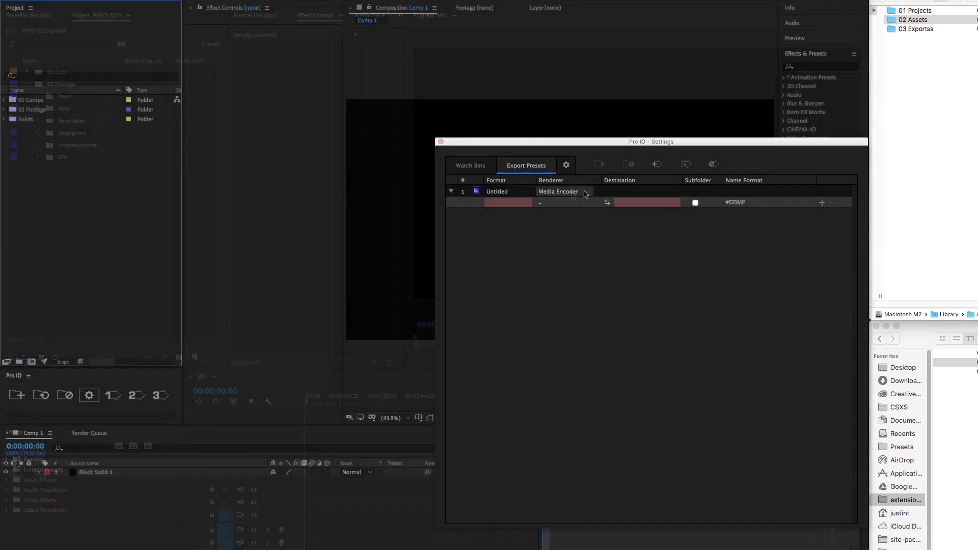
Step: Make the Final preset render through After Effects as ProRes-422 with Best Settings, then browse for an .epr file
click(585, 193)
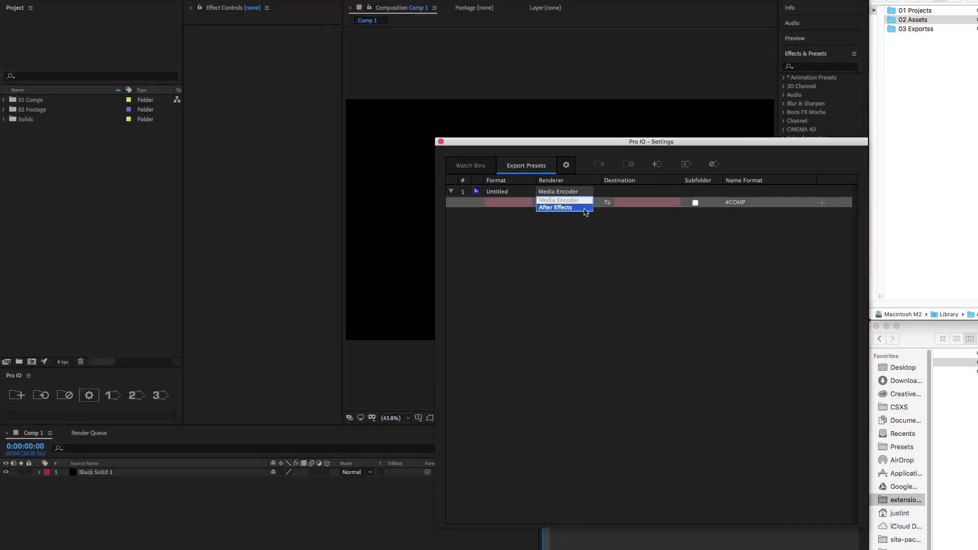
click(585, 208)
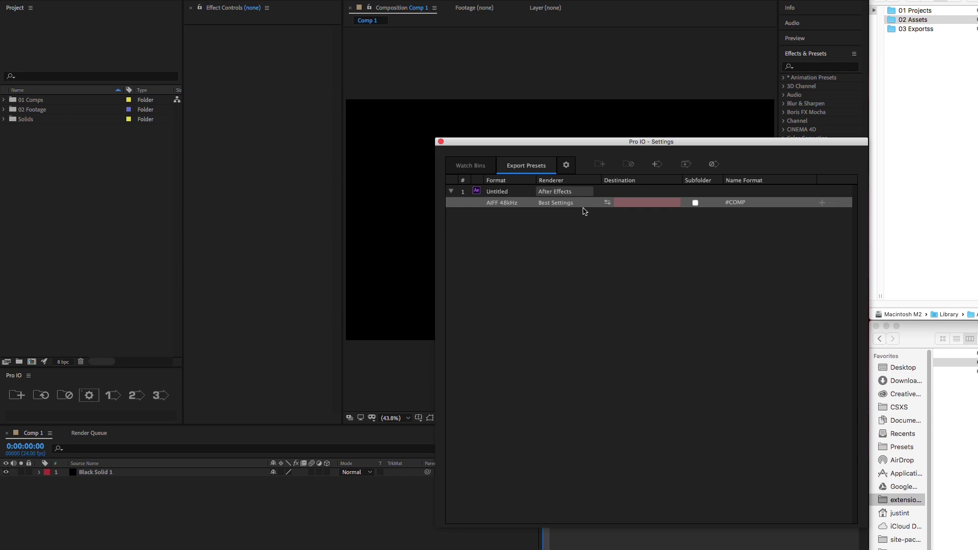
click(527, 207)
click(525, 270)
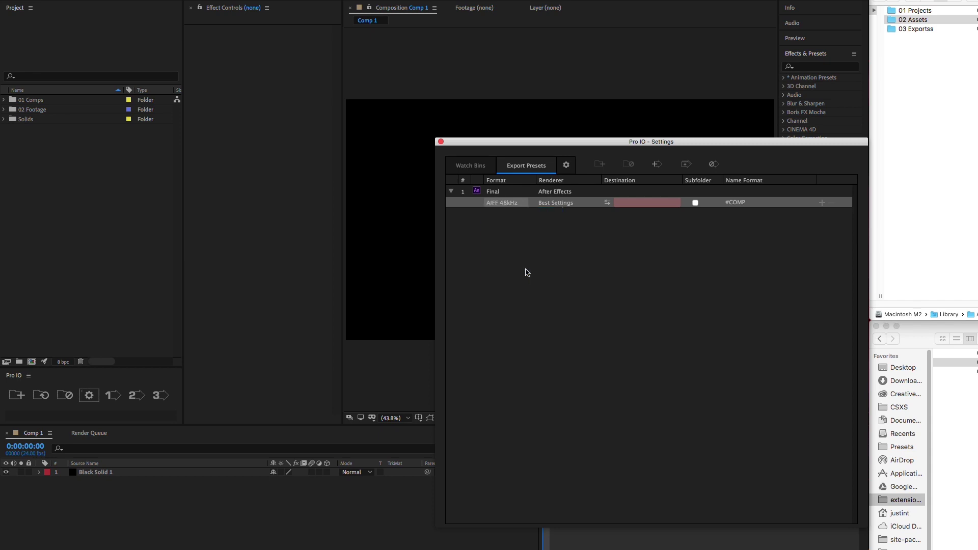
click(569, 204)
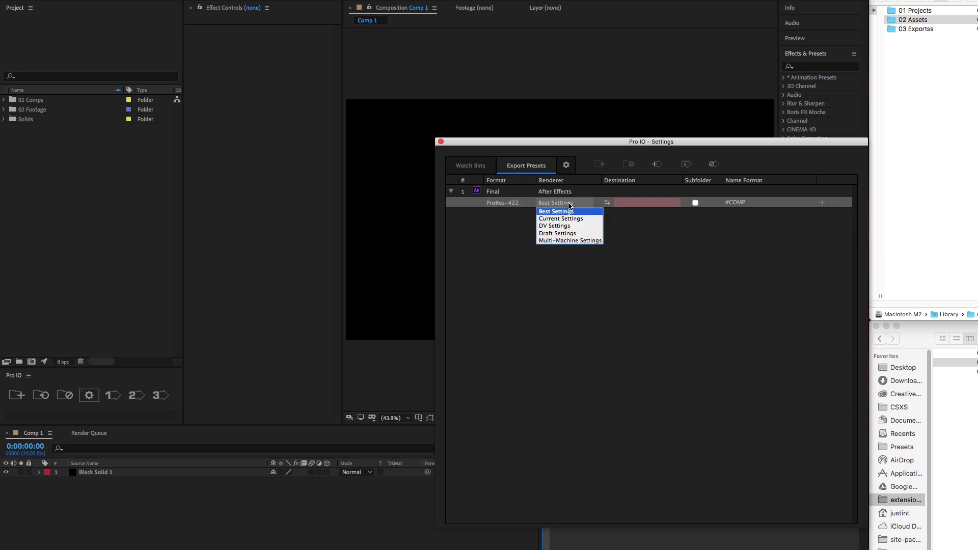
click(617, 205)
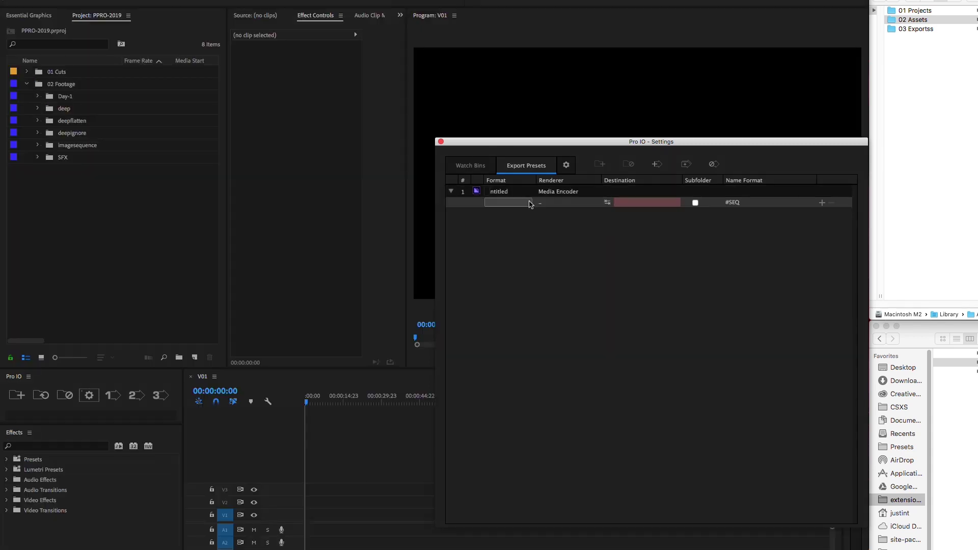
click(491, 200)
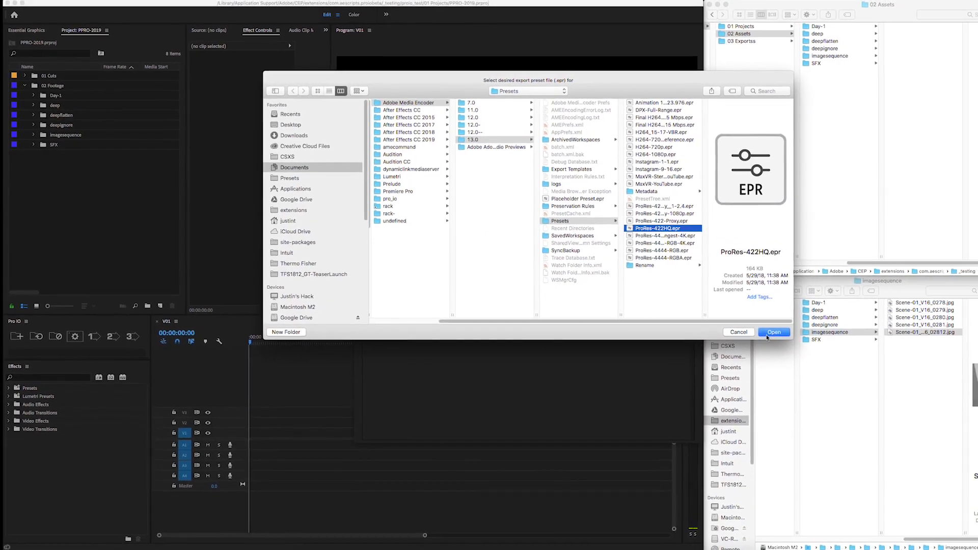
Step: Create a QuickTime Apple ProRes 422 HQ encoding preset named ProRes_422 in Media Encoder
click(796, 340)
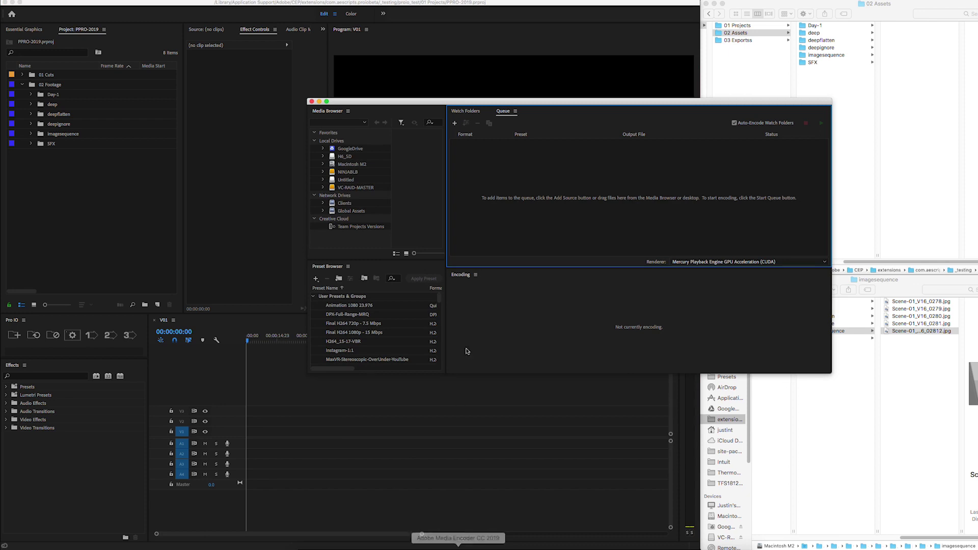
click(317, 279)
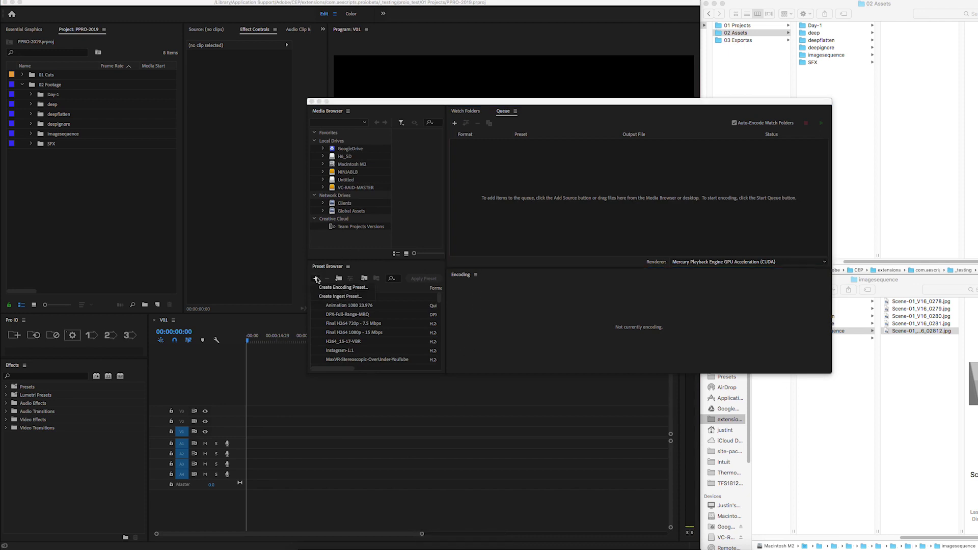
click(342, 287)
click(566, 97)
click(566, 377)
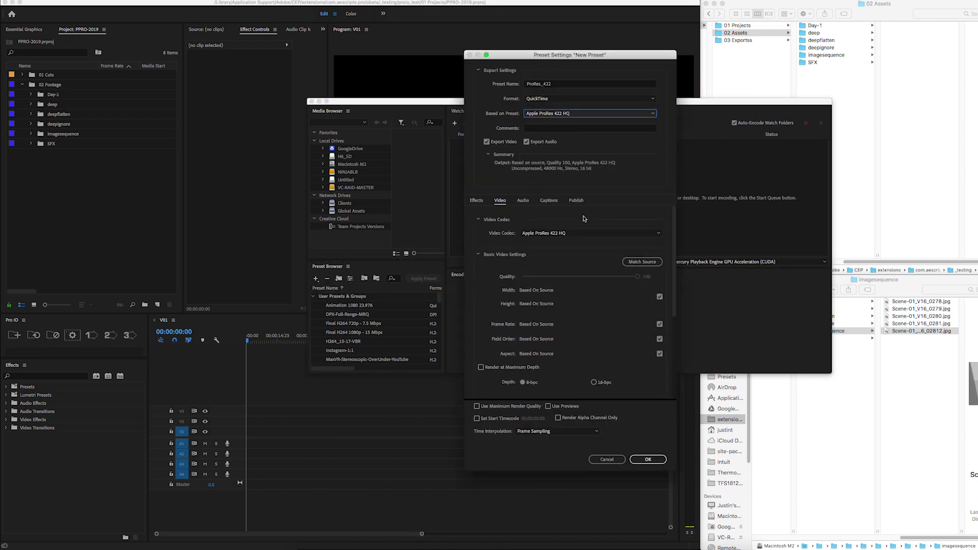
click(650, 460)
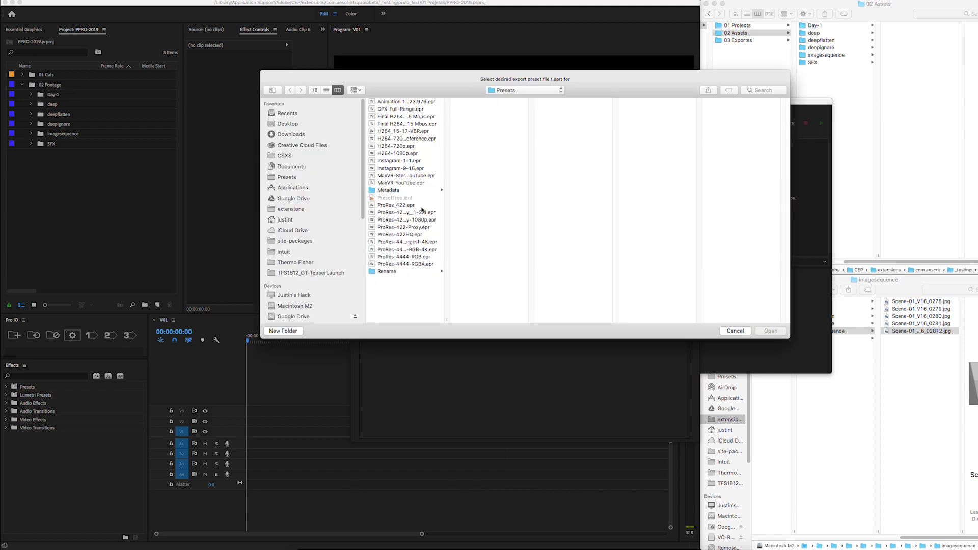
Step: Load ProRes_422.epr as the Final preset's output and pick the 03 Exports destination folder
double_click(404, 206)
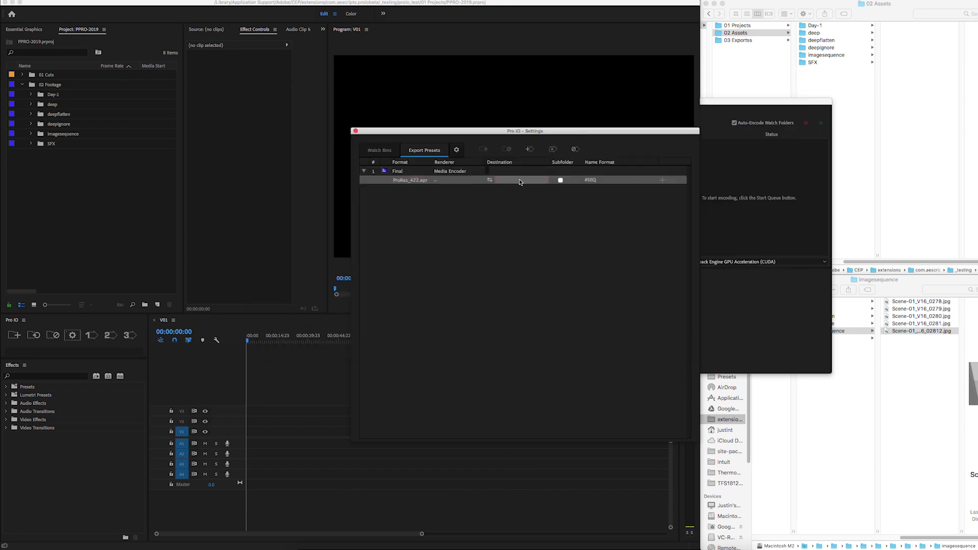
click(520, 182)
click(661, 117)
Step: Confirm 03 Exports as the destination, convert it to the relative ../03 Exports path, and edit the #SEQ name format
click(770, 331)
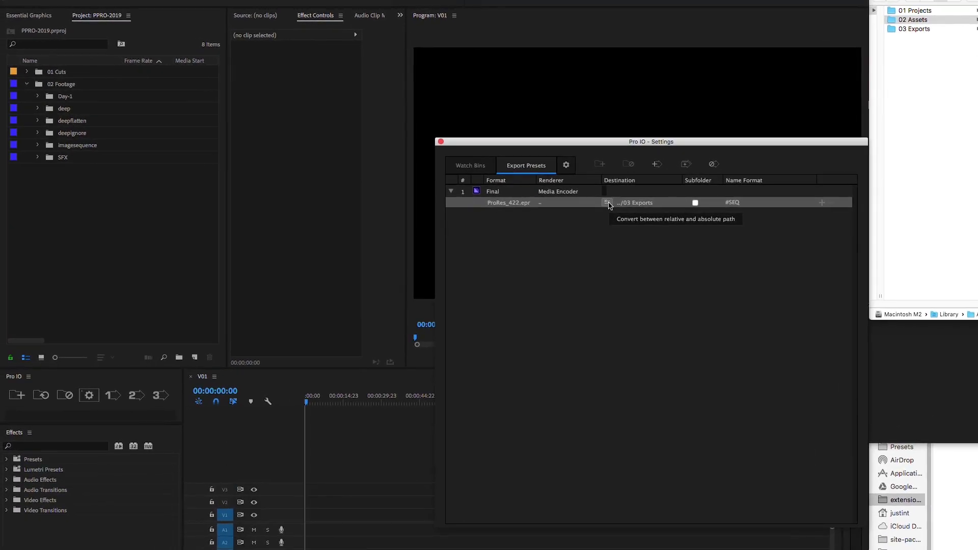
click(608, 203)
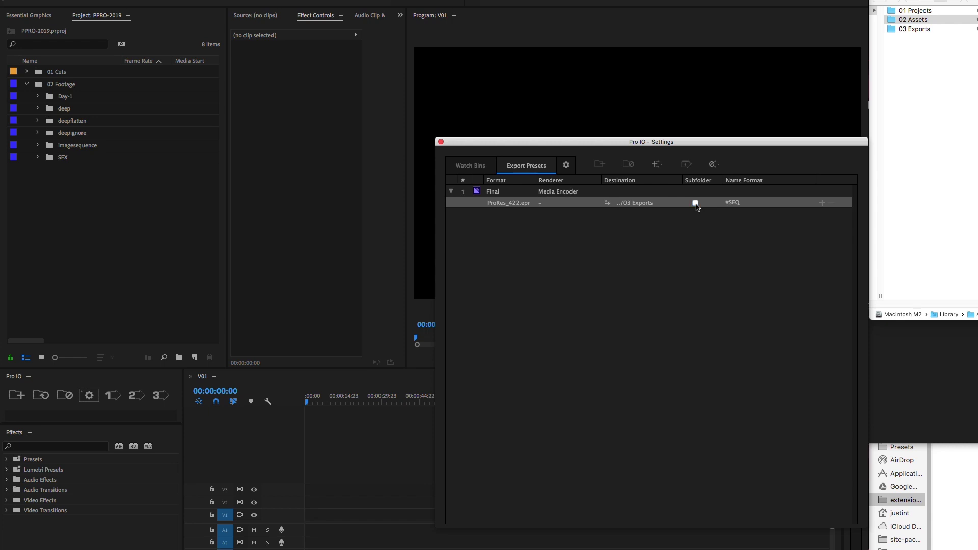
click(741, 202)
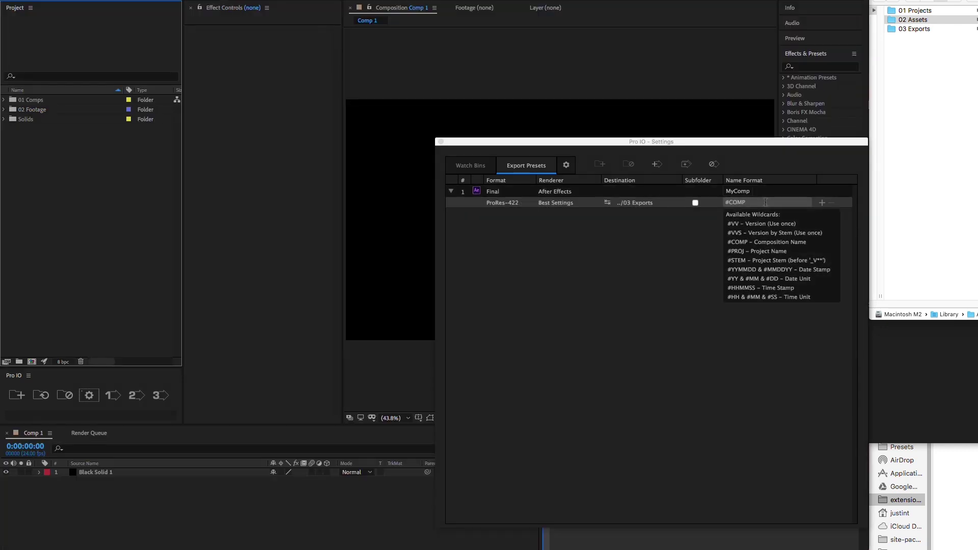
Step: After trying STEM, date and time wildcards, name the ProRes-422 output #COMP_#VVS and add a second AIFF 48kHz output
click(765, 202)
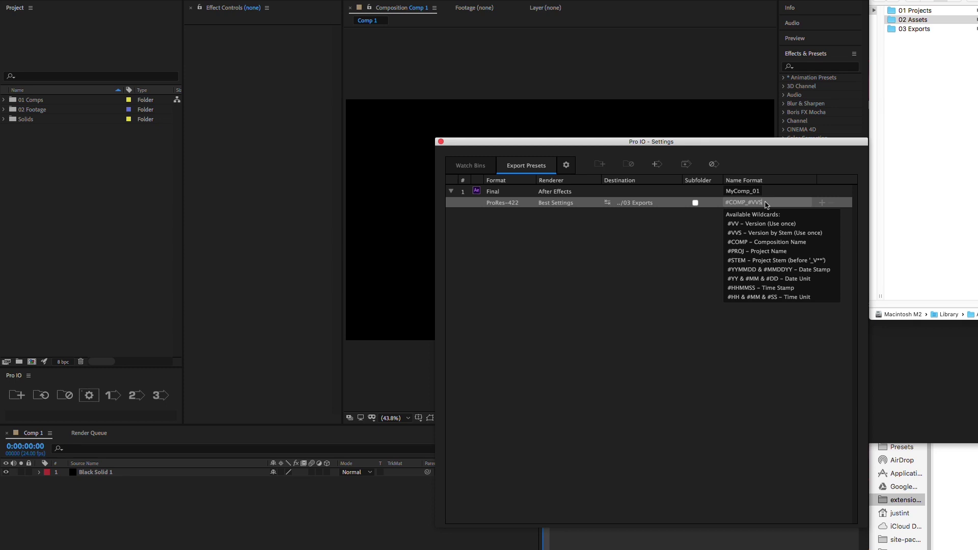
key(BackSpace)
key(BackSpace)
key(BackSpace)
text(STEM)
key(BackSpace)
key(BackSpace)
key(BackSpace)
key(BackSpace)
text(Y)
key(BackSpace)
text(HHMMSS)
key(BackSpace)
key(BackSpace)
key(BackSpace)
key(BackSpace)
key(BackSpace)
key(BackSpace)
text(VVS)
key(Return)
click(821, 203)
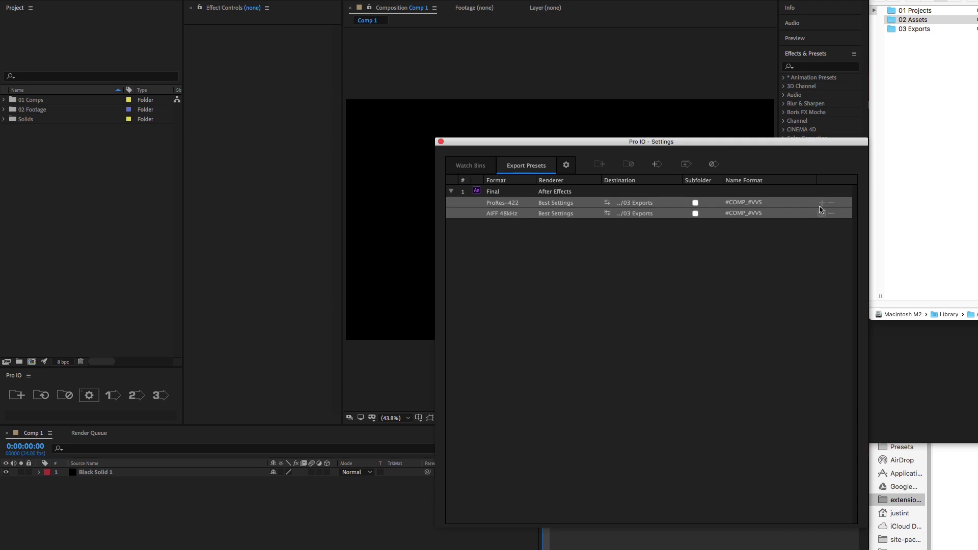
Step: Add a third Lossless output and give the ProRes output a _ProRes name suffix
click(821, 214)
click(498, 224)
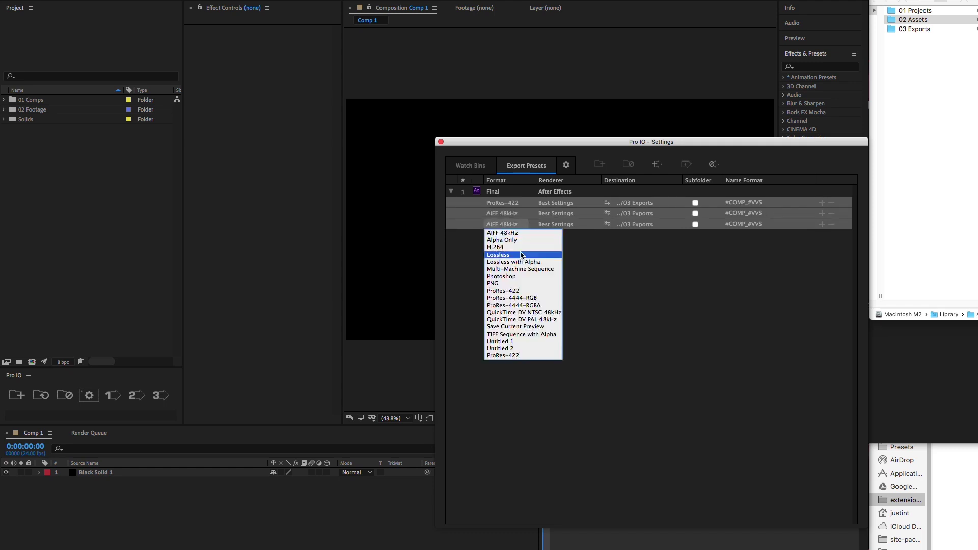
click(798, 202)
text(_PRoRes)
key(Return)
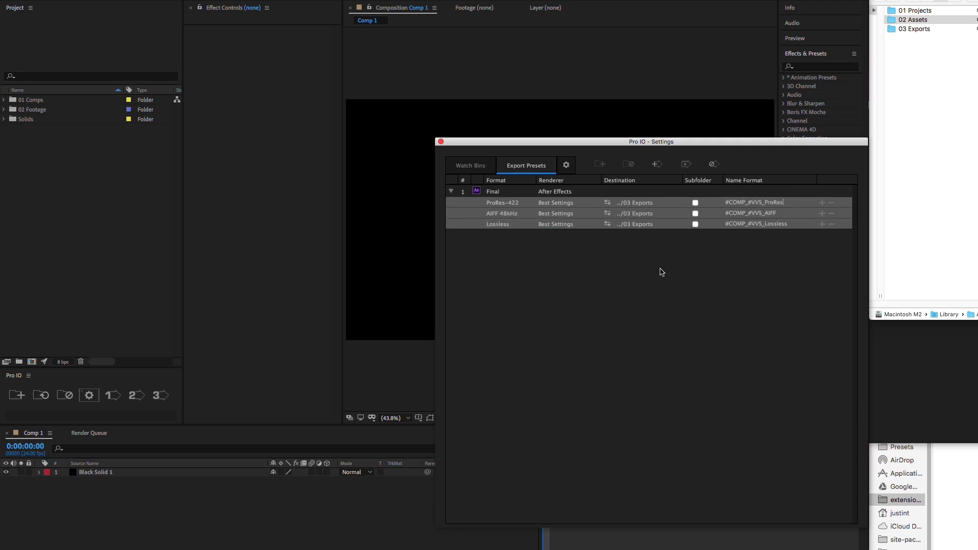
Step: Queue Comp 1 from 01 Comps with the Final preset and check its output module formats
mouse_move(114, 398)
click(4, 100)
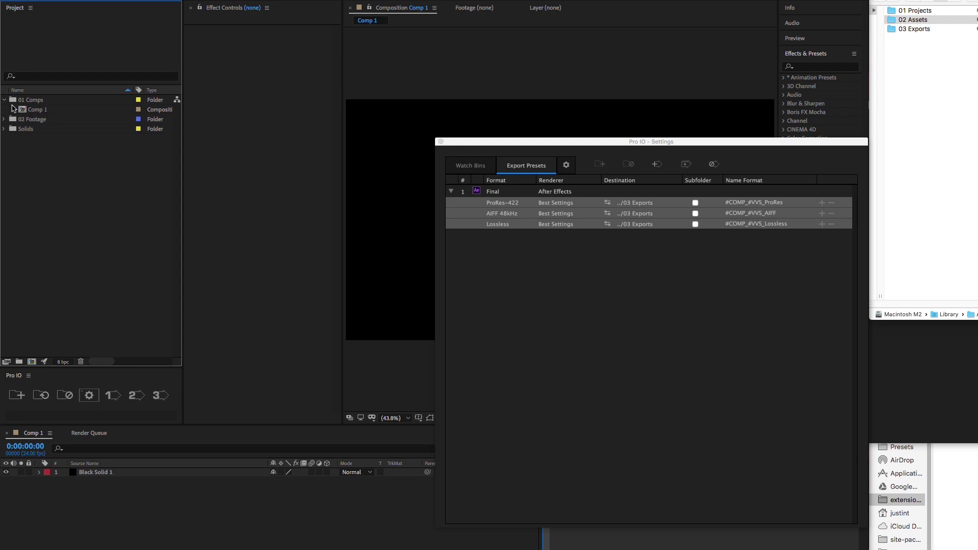
click(29, 110)
click(110, 394)
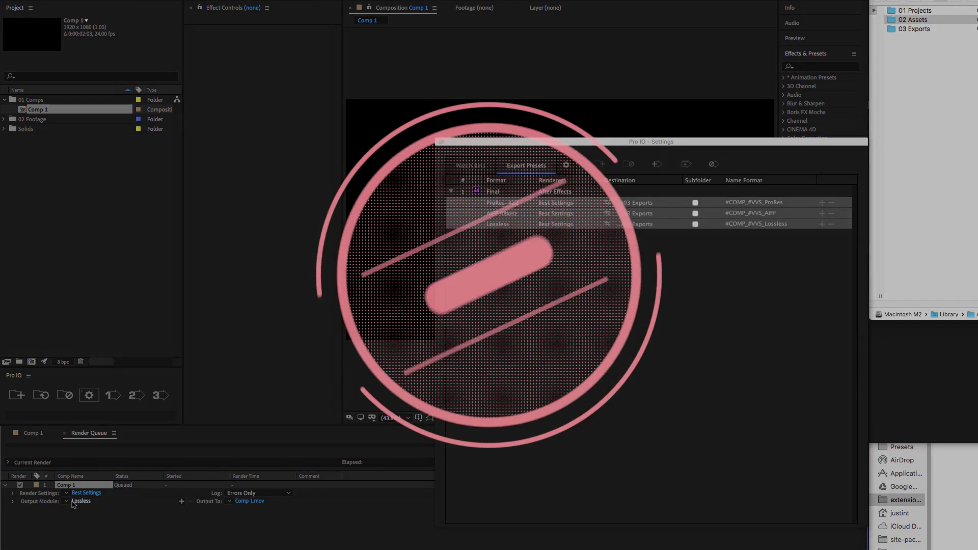
click(85, 502)
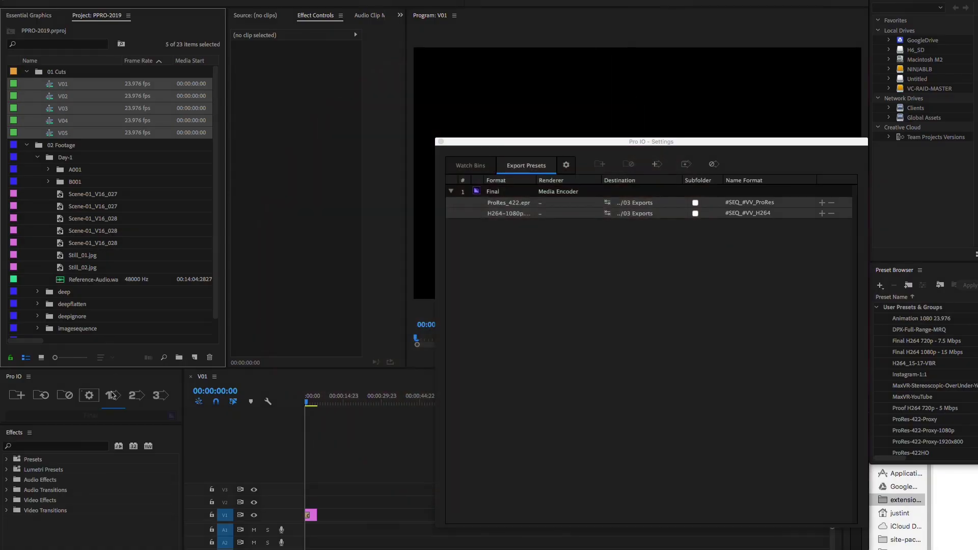
Step: Queue the selected cuts in Media Encoder, then move DPX to the first preset slot and restore Final first
click(97, 387)
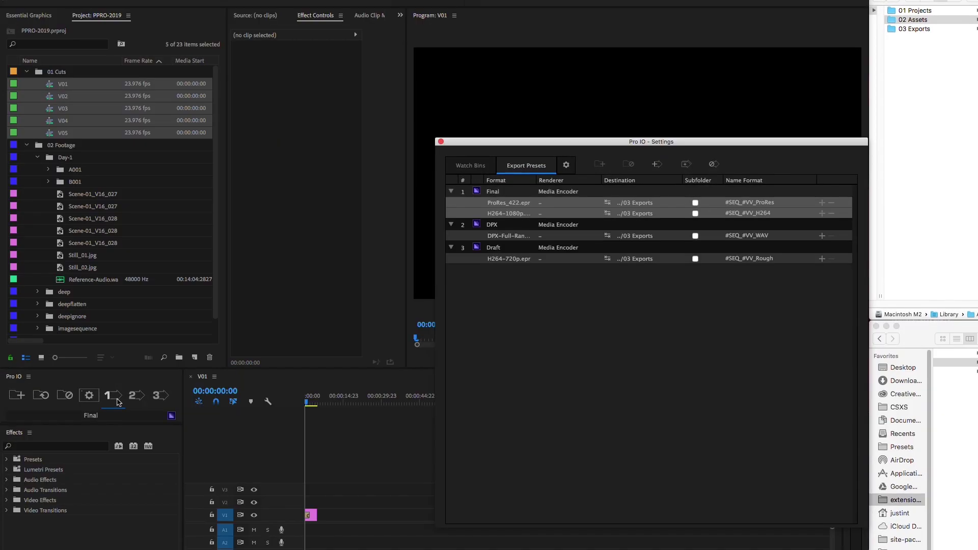
right_click(113, 396)
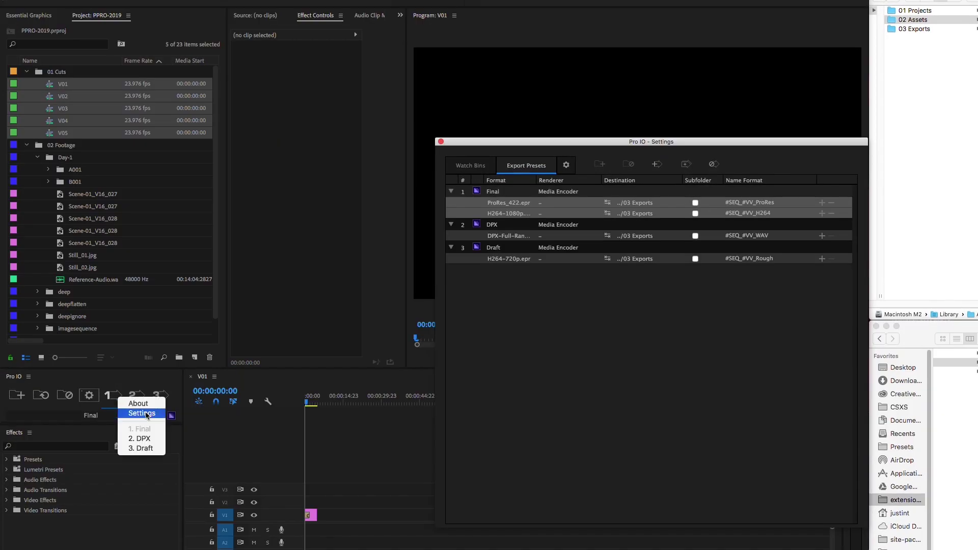
click(128, 440)
right_click(159, 396)
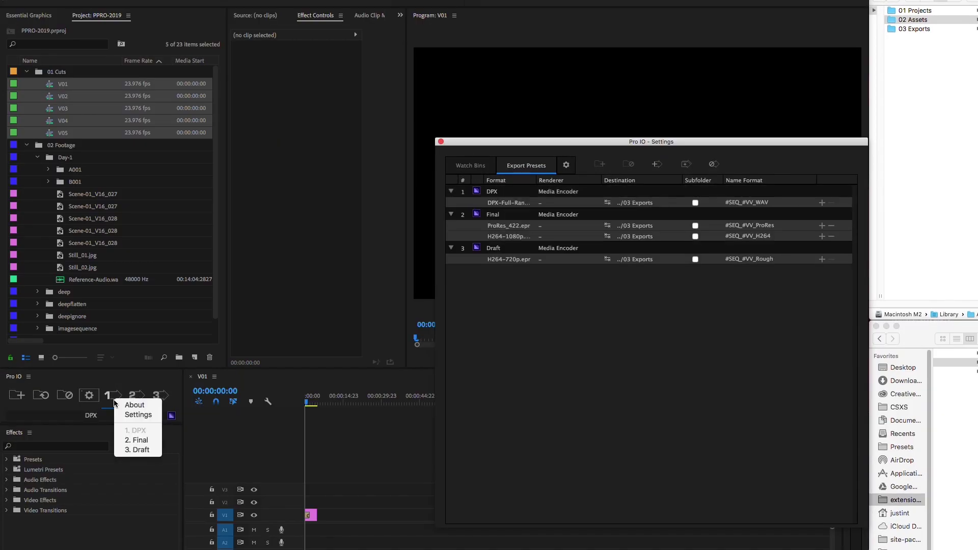
click(133, 439)
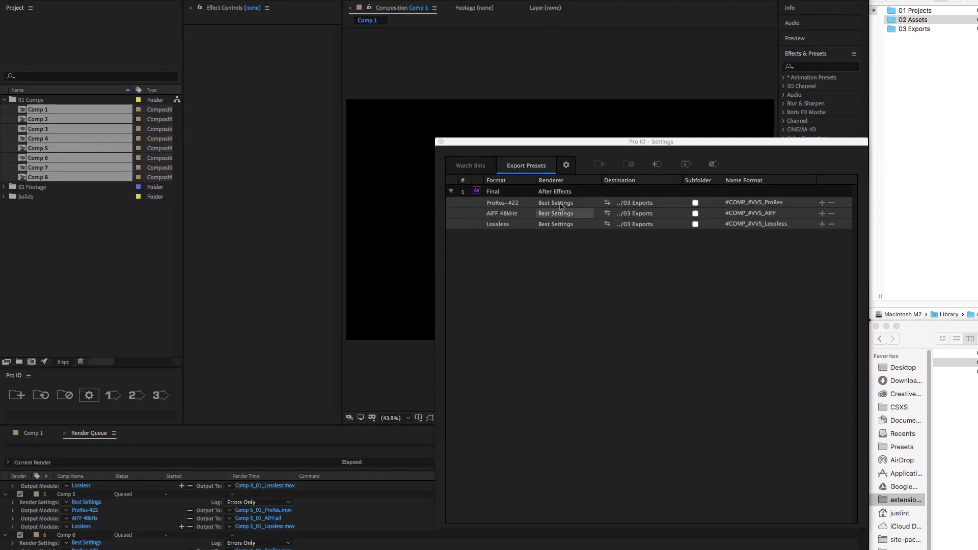
Step: Reveal and preview export_presets.xml in Finder, then import new footage from the watch bins
click(567, 165)
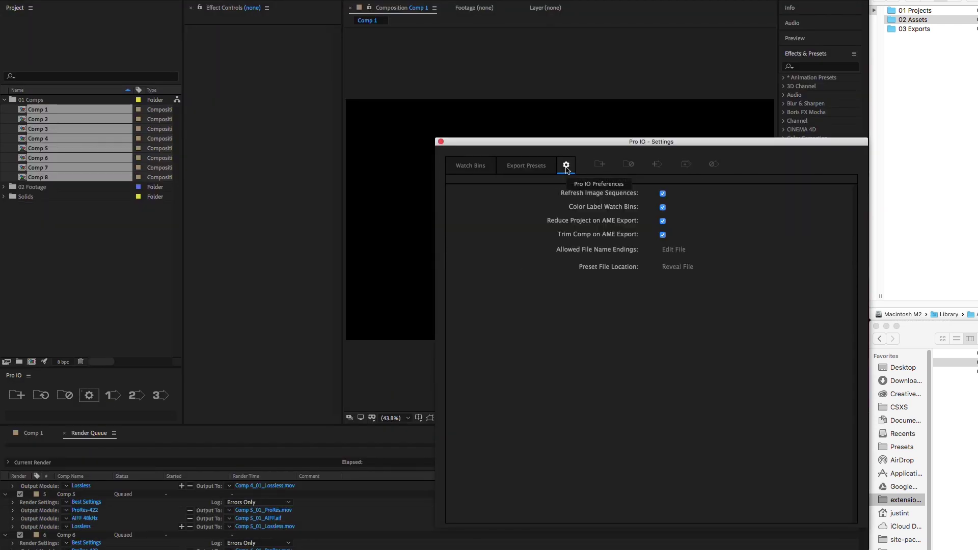
click(676, 268)
click(712, 297)
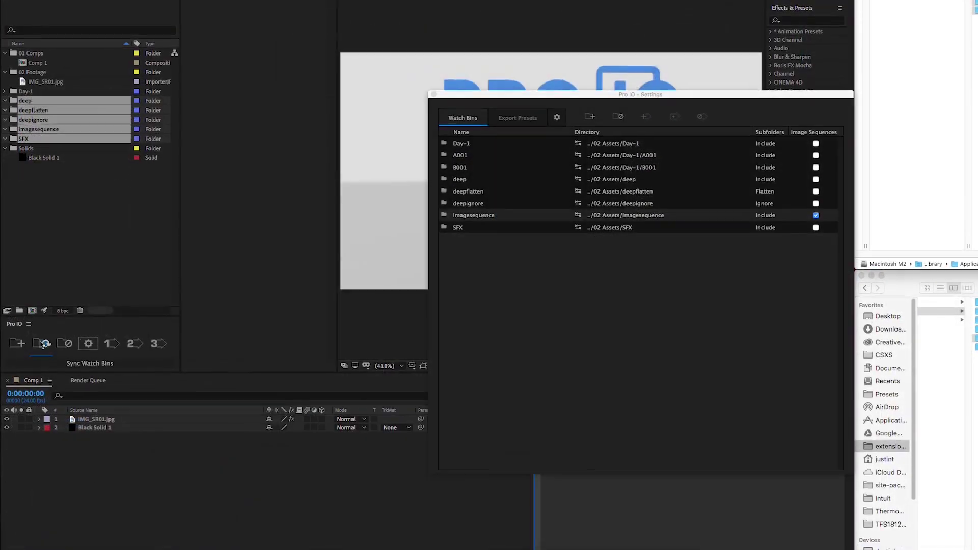
click(40, 340)
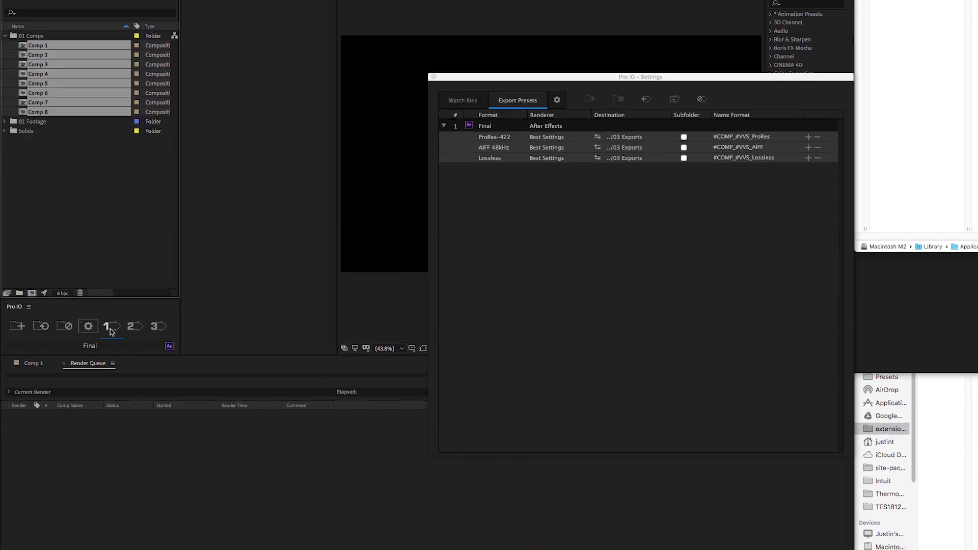
Step: Queue and export the selected Comps 1–8 with the Final preset
click(112, 331)
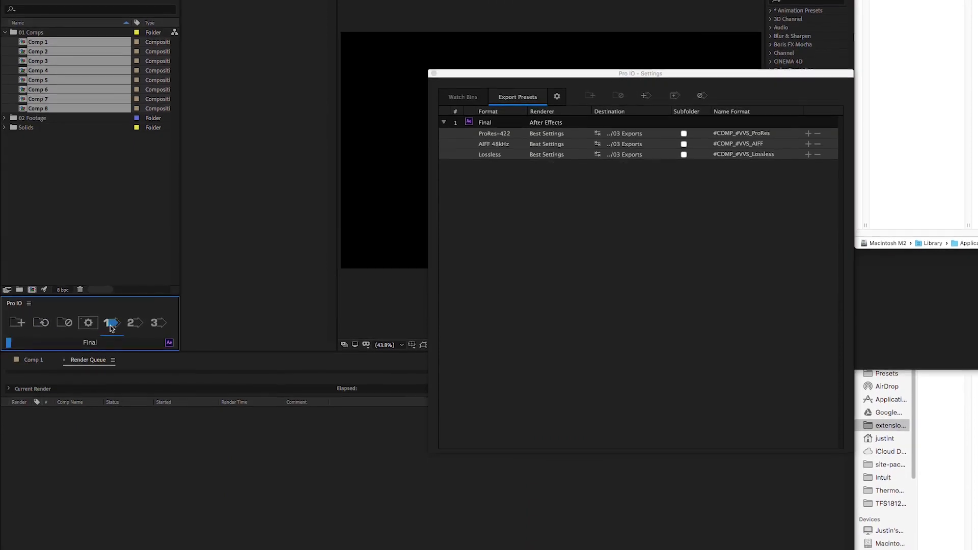